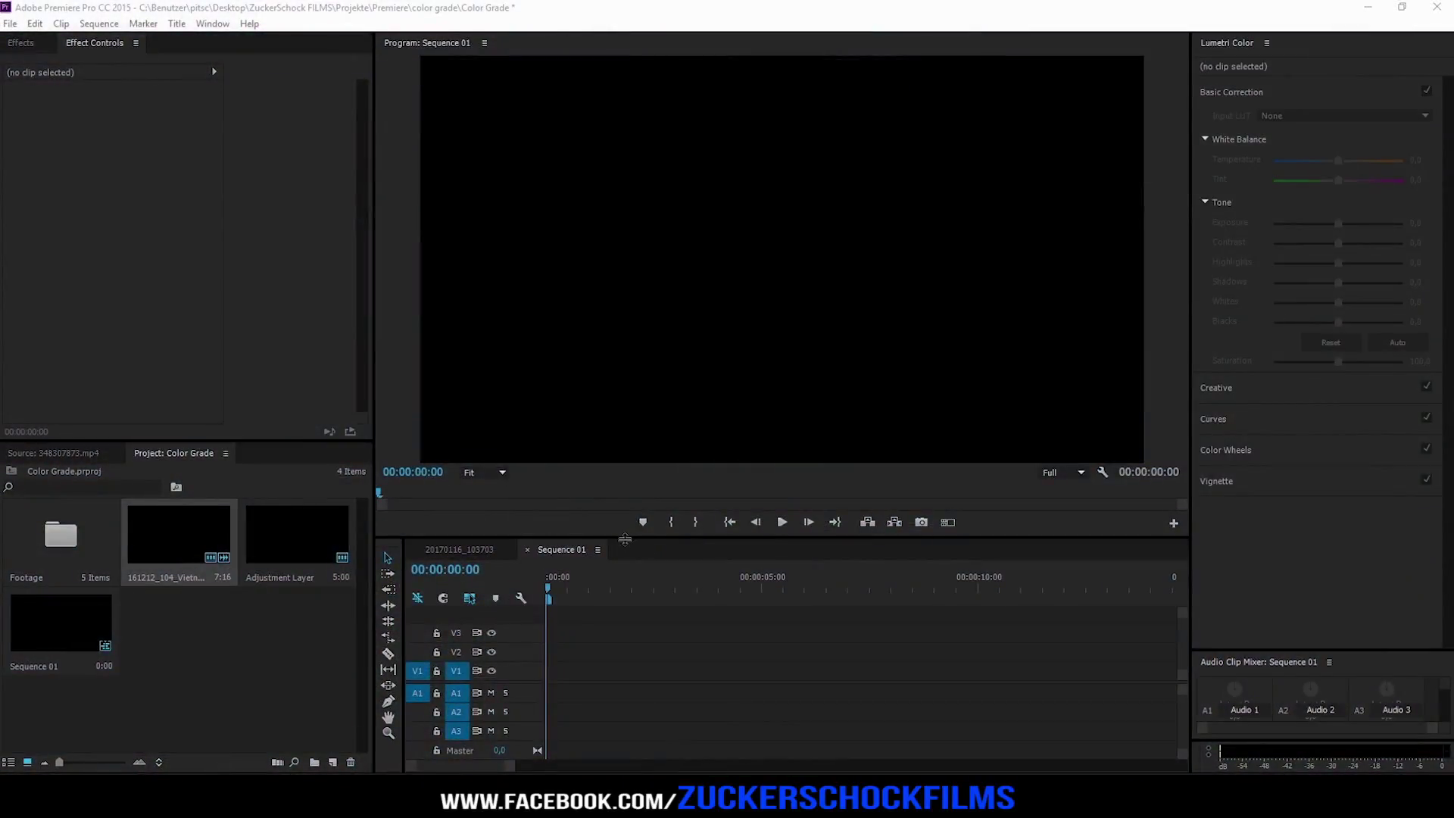
Drop the Vietnam clip into Sequence 01, scrub through it, and widen the timeline zoom
left_click(168, 548)
left_click_drag(168, 548, 553, 685)
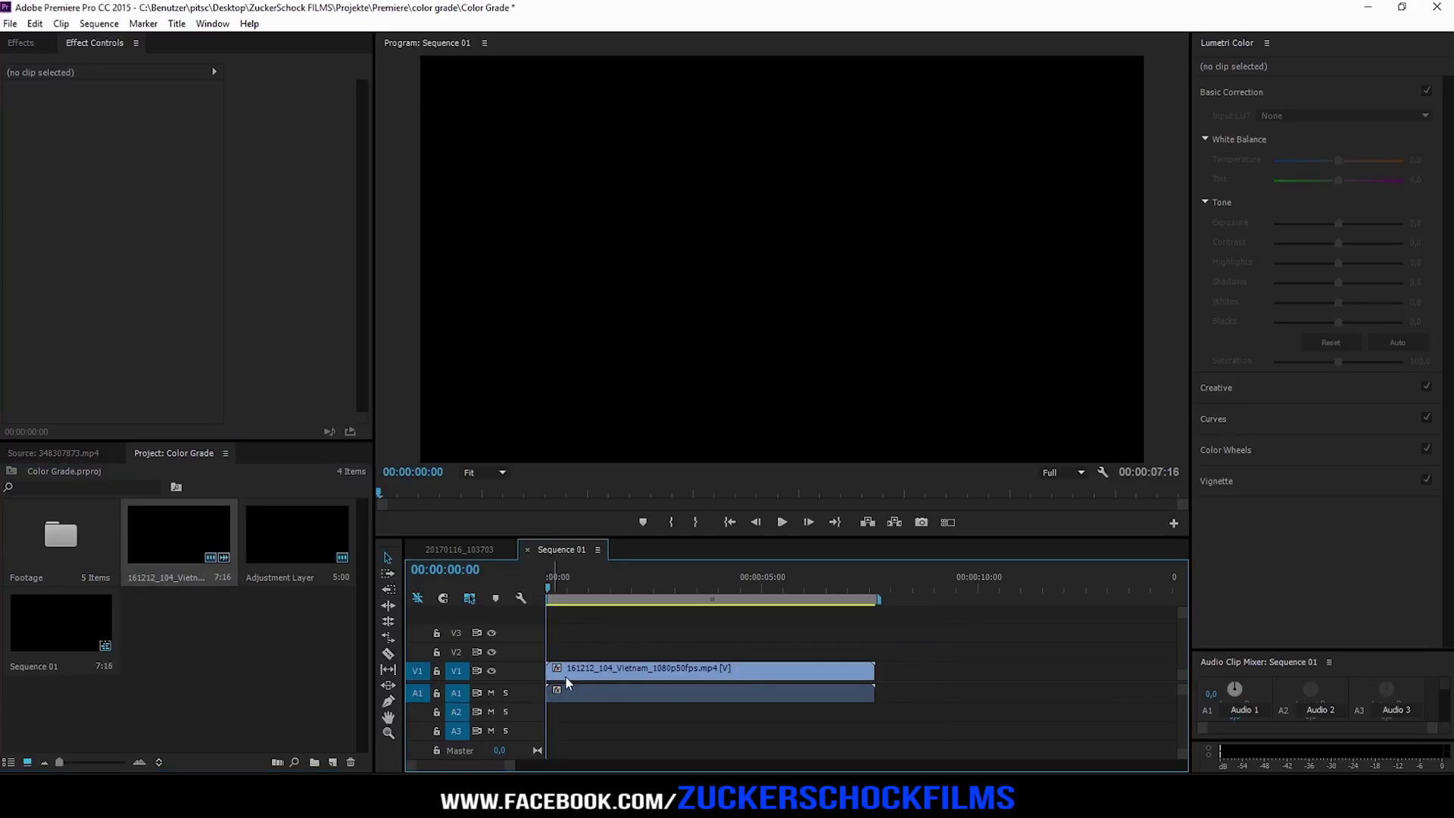
left_click_drag(545, 585, 664, 590)
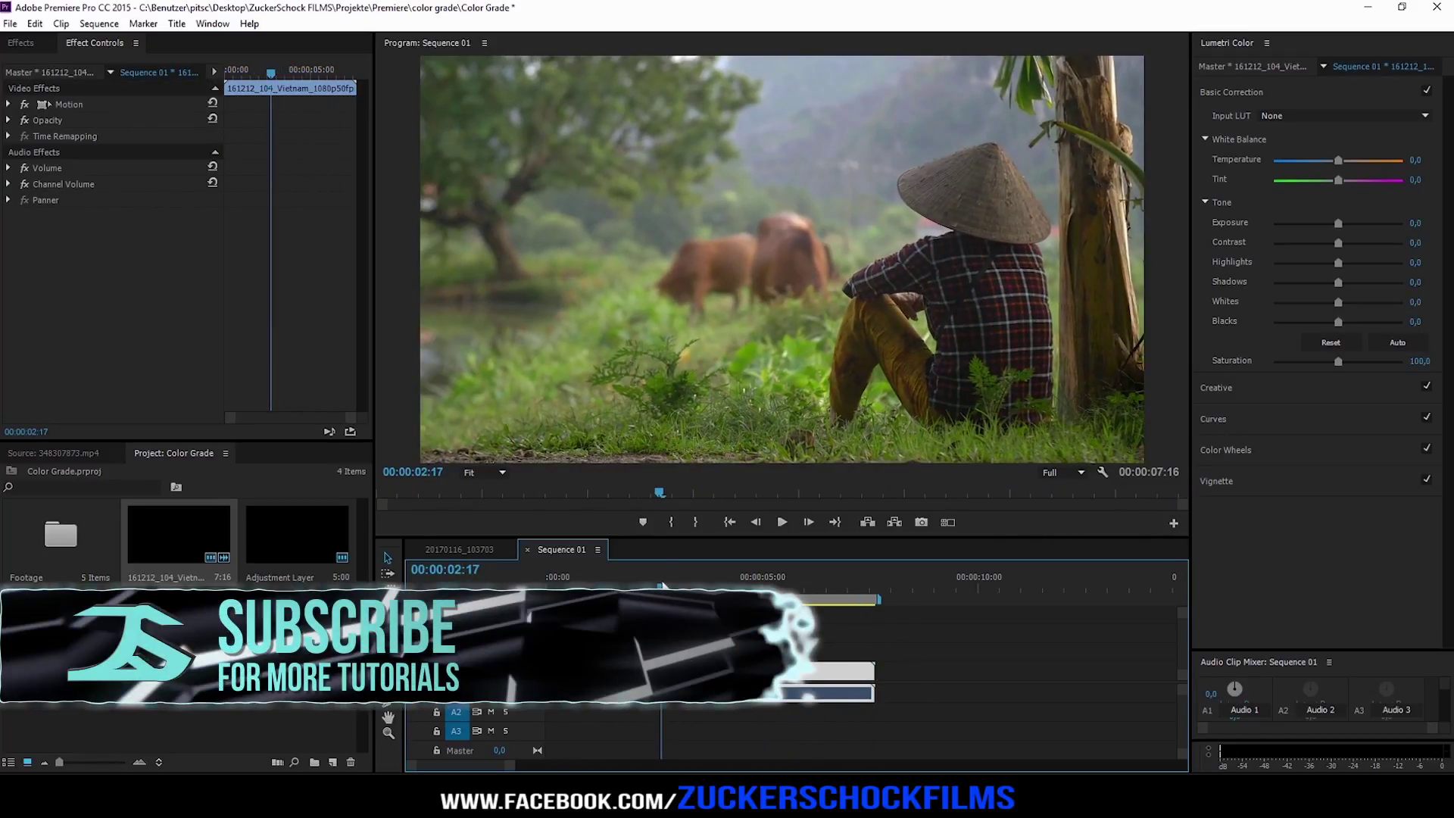
left_click_drag(515, 766, 490, 767)
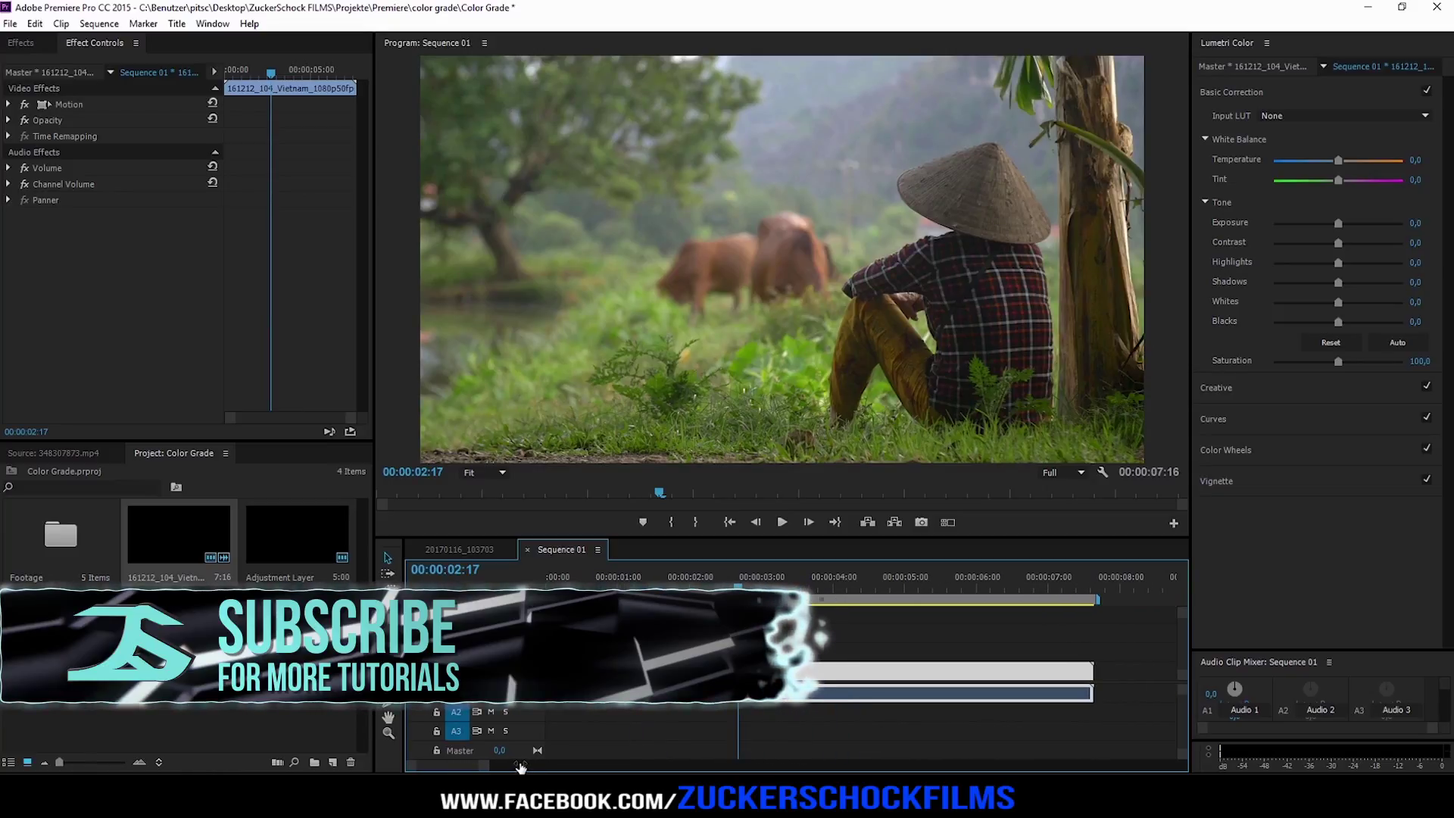
Create a 1920×1080 adjustment layer on V2 spanning the Vietnam clip, and select it
left_click(332, 763)
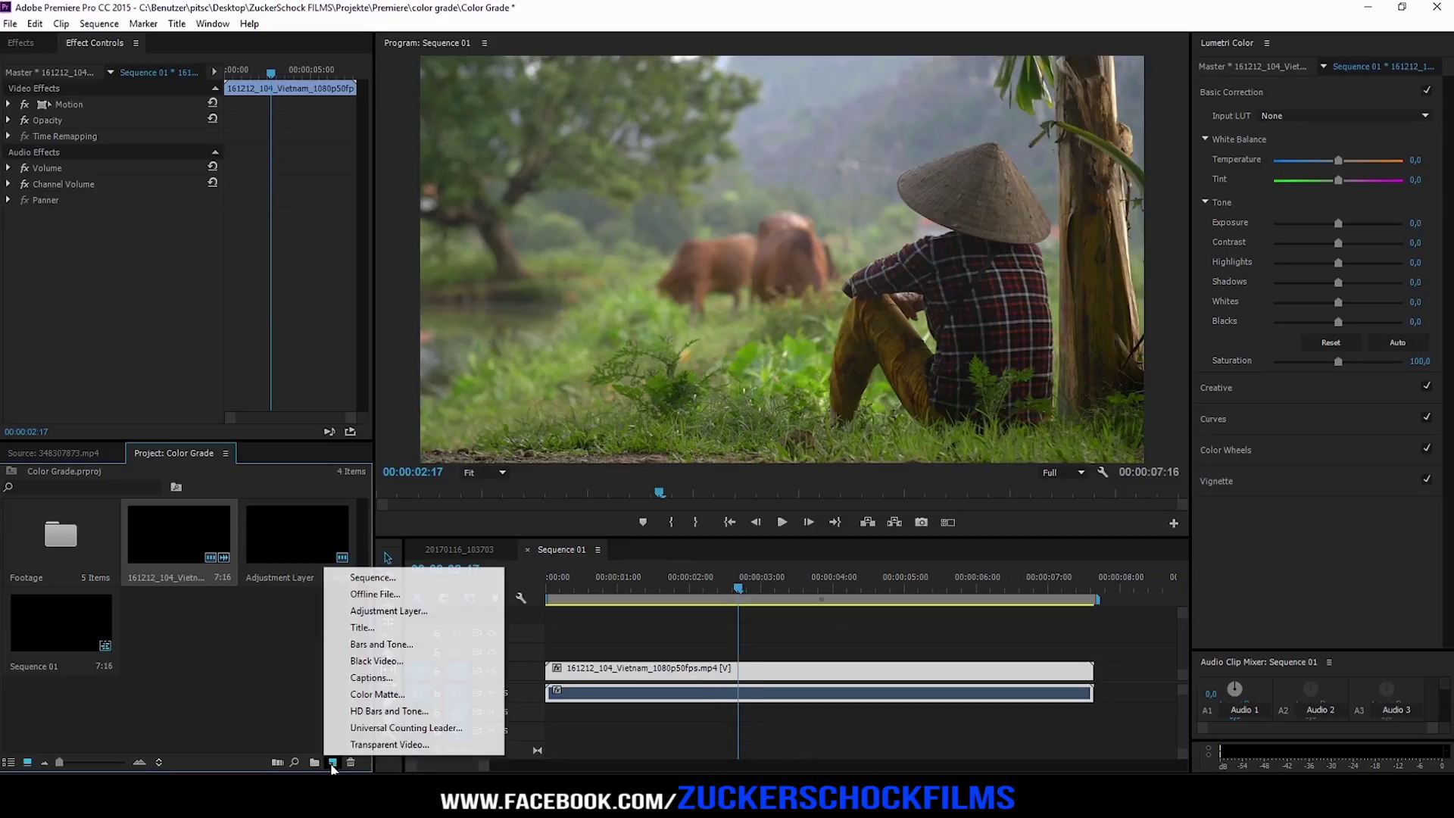
left_click(378, 612)
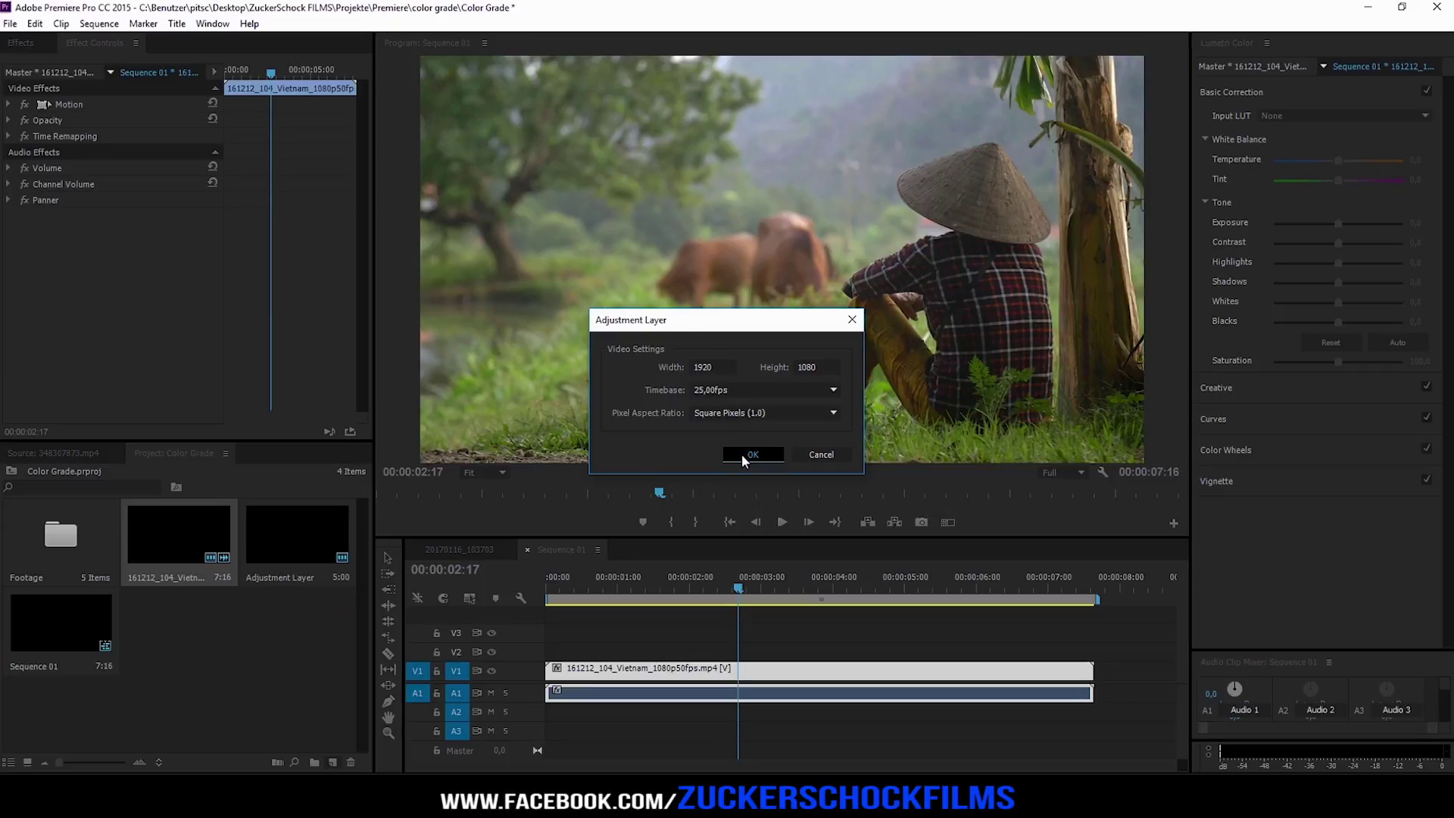
left_click(742, 454)
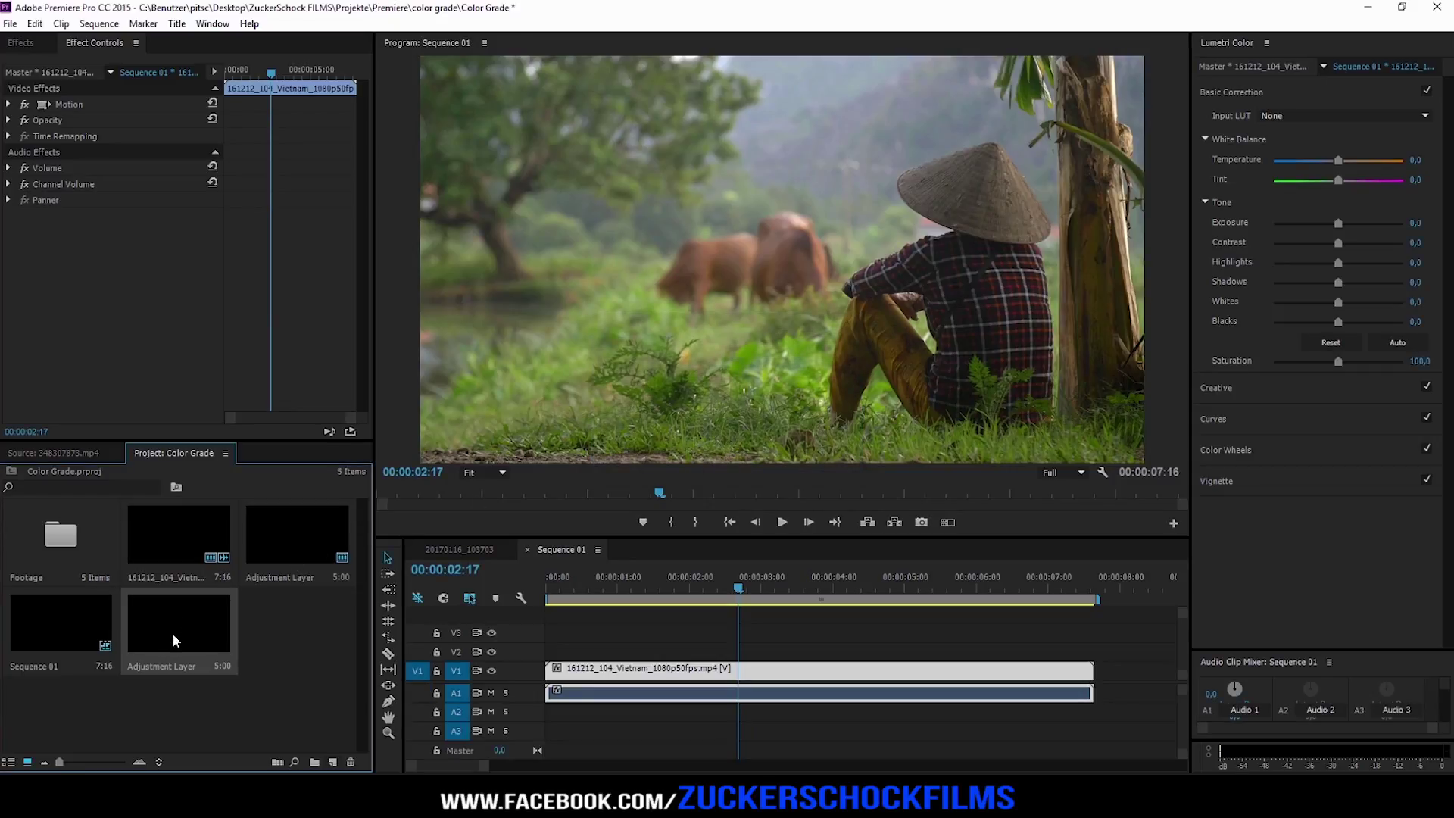
left_click_drag(191, 632, 1093, 653)
left_click(688, 652)
key("shift+7")
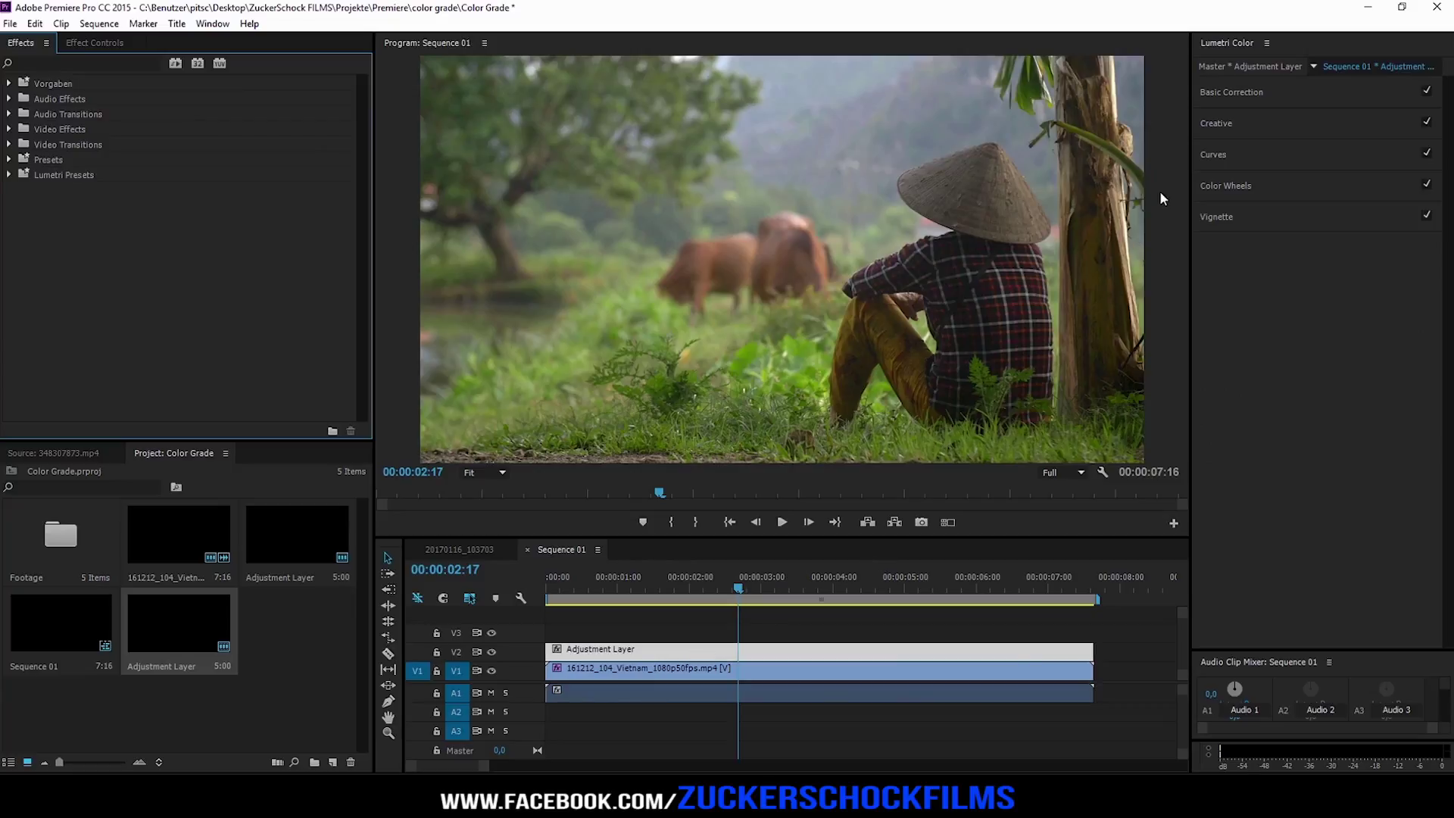
Search the Effects panel for 'lumetri c' to find Lumetri Color
left_click(37, 62)
type("lumetri c")
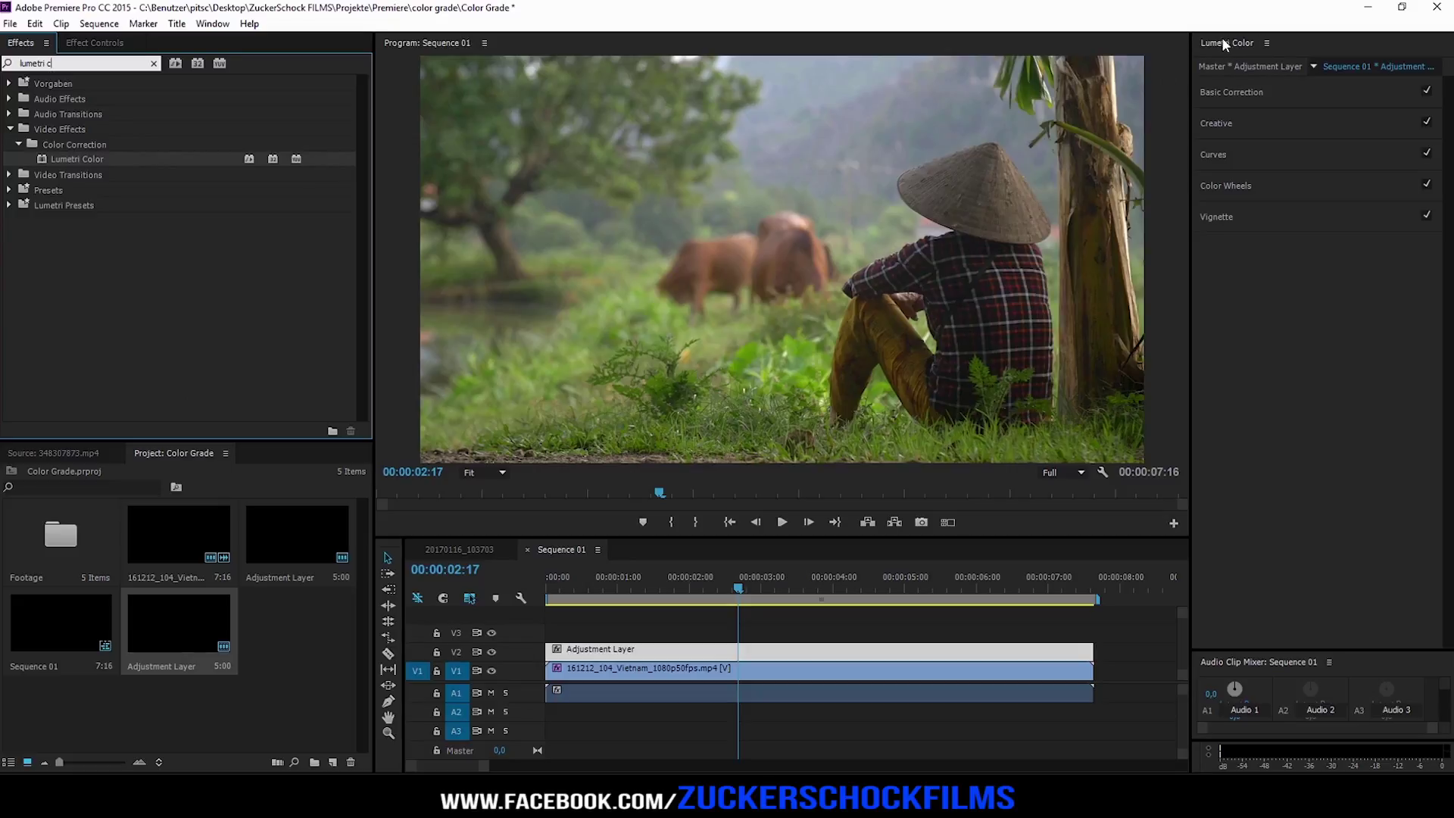
In Lumetri Color Wheels, push the Highlights toward orange and the Midtones toward teal
left_click(1228, 189)
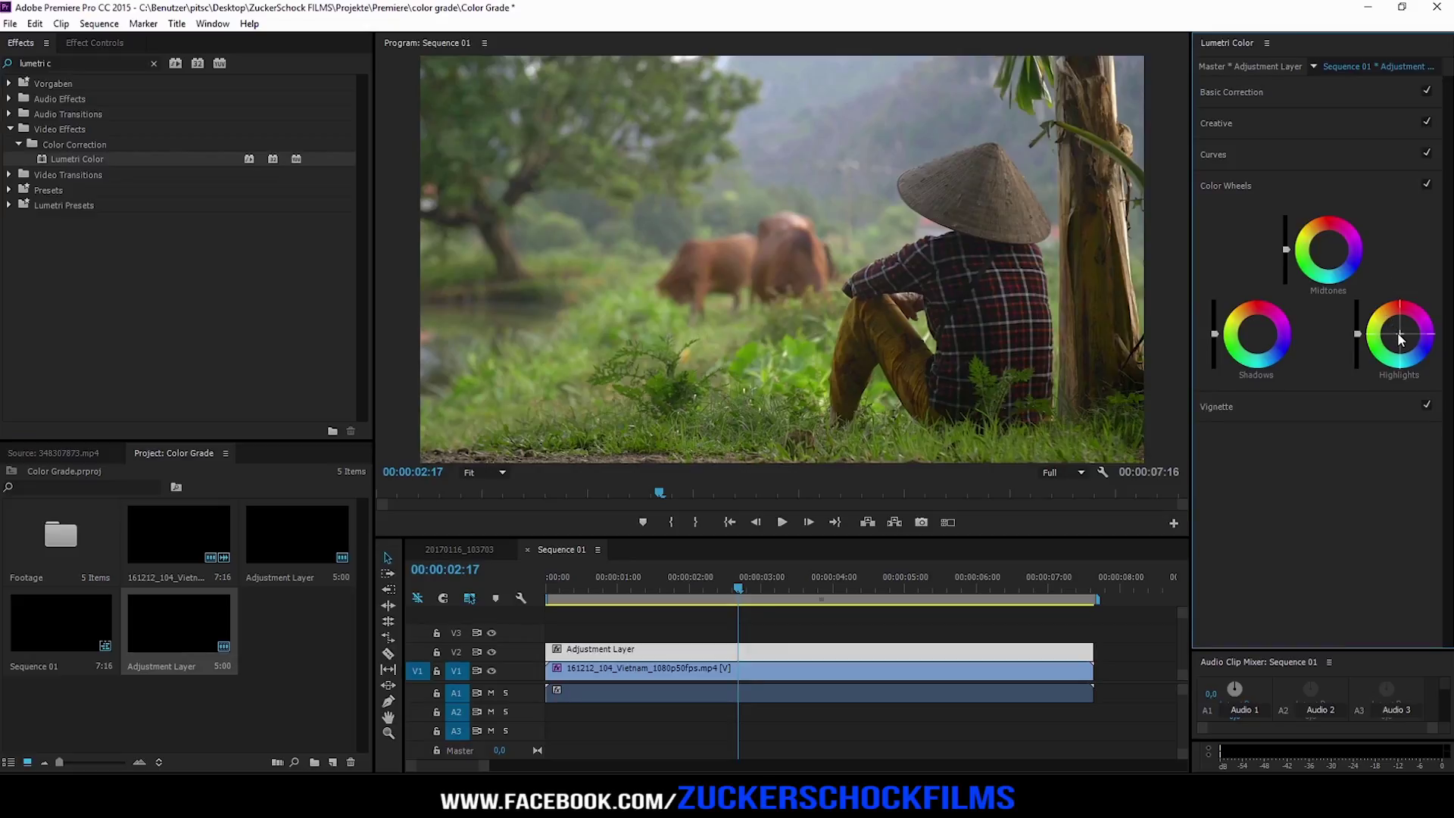
left_click_drag(1400, 339, 1385, 317)
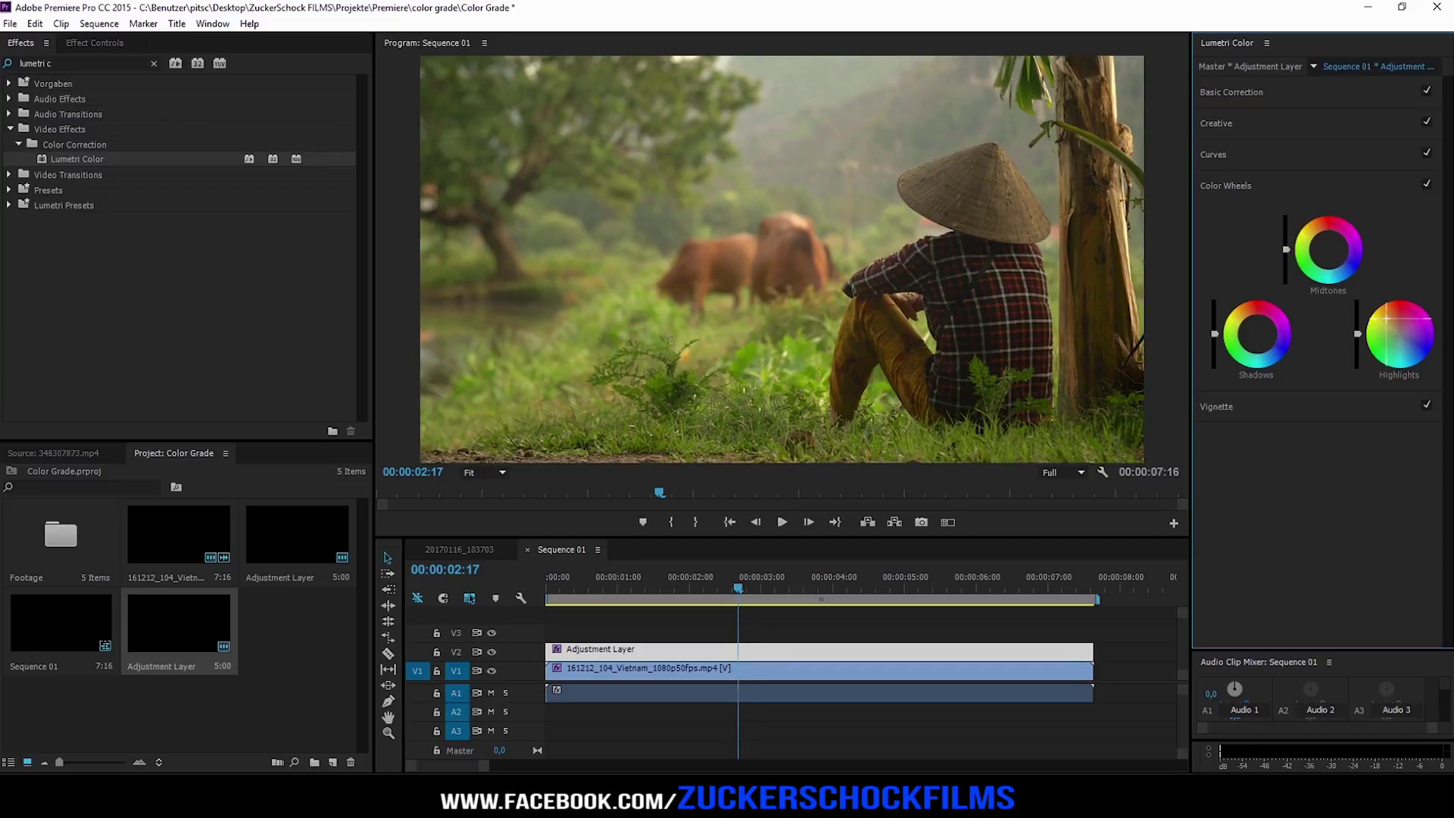
left_click_drag(1385, 318, 1356, 318)
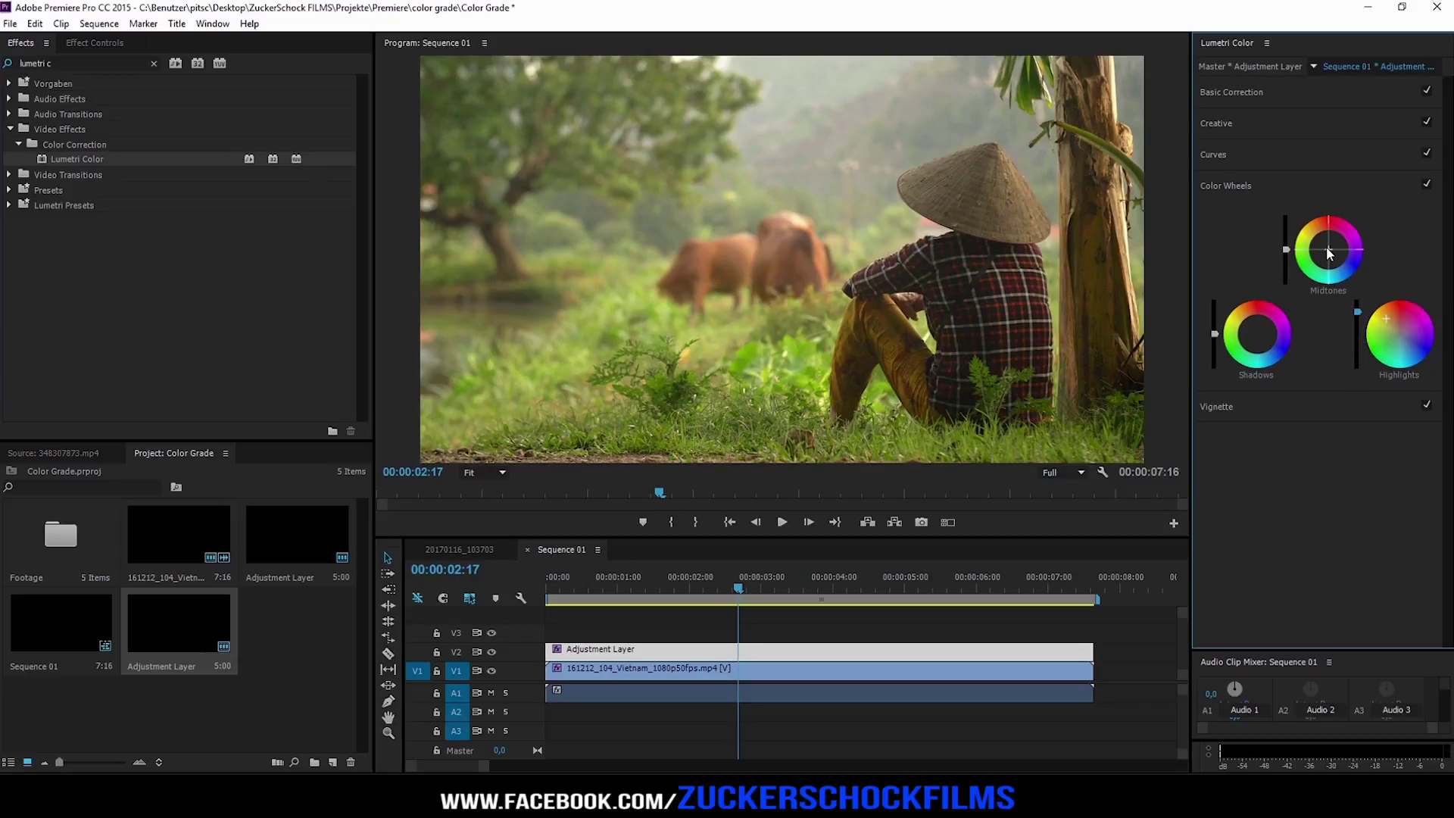
left_click_drag(1330, 253, 1337, 263)
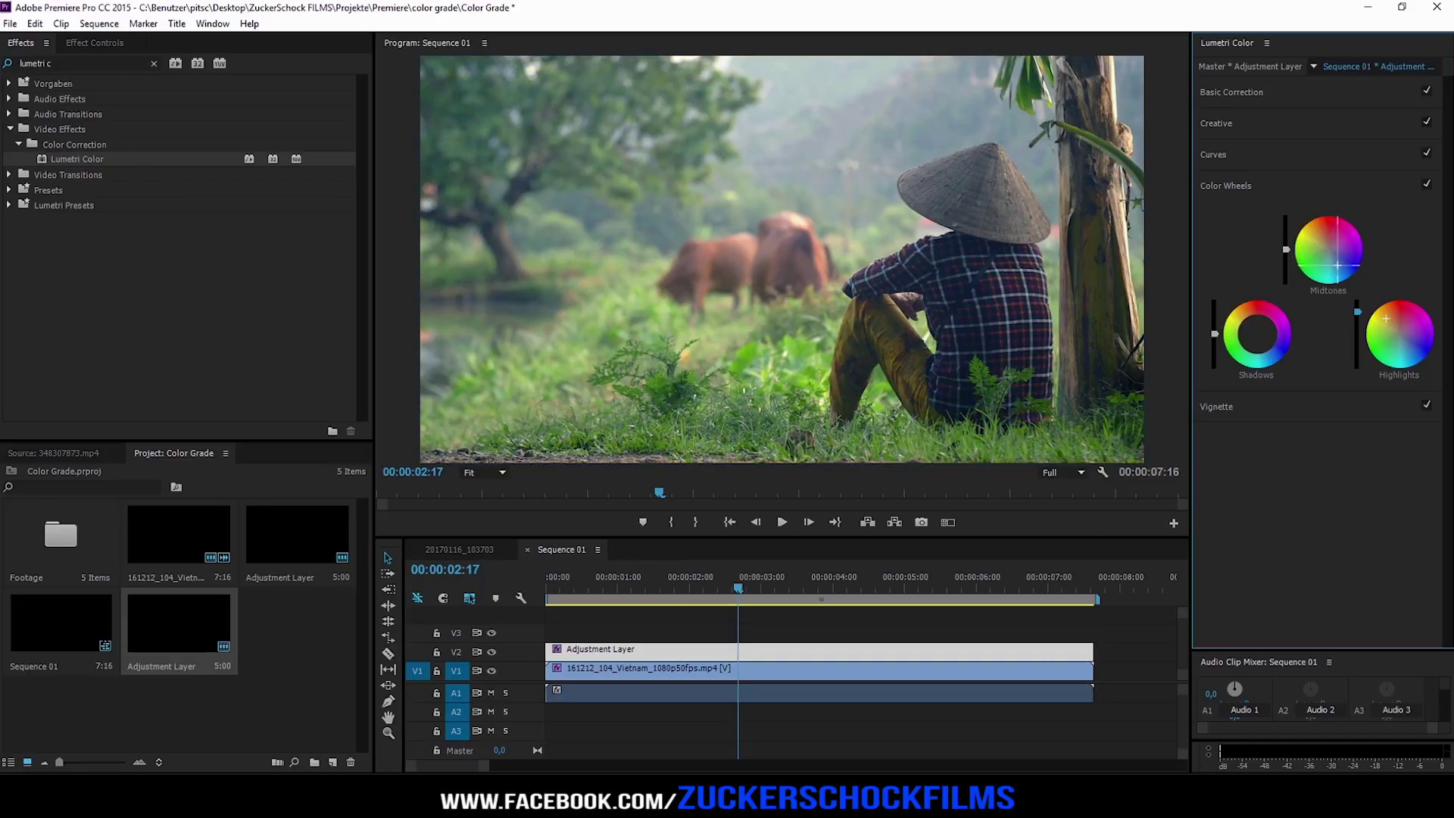
left_click_drag(1337, 265, 1285, 249)
In Basic Correction, enter Contrast 16, Shadows 13 and Whites 5 on the adjustment layer
left_click(1232, 184)
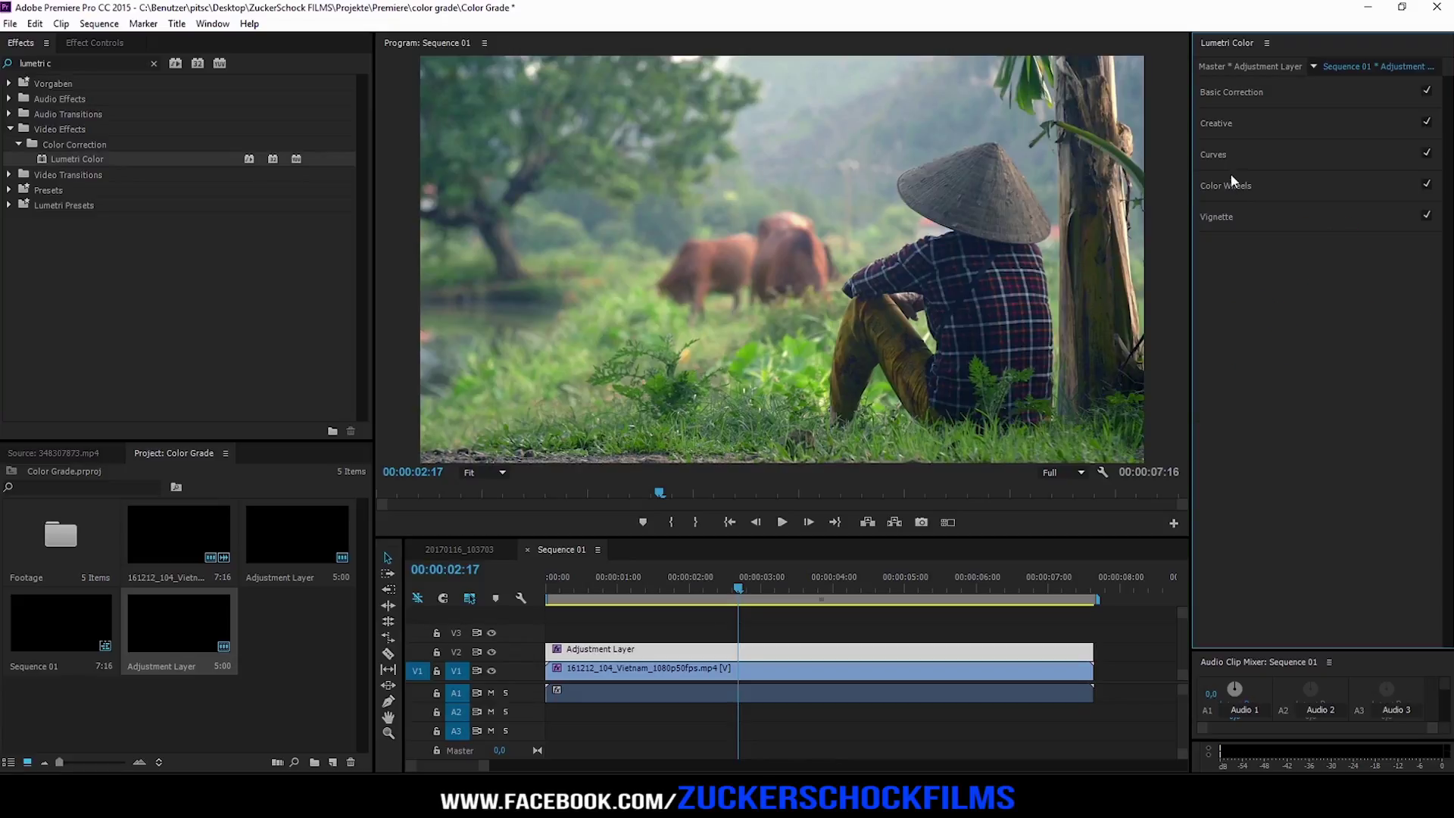
left_click(1240, 92)
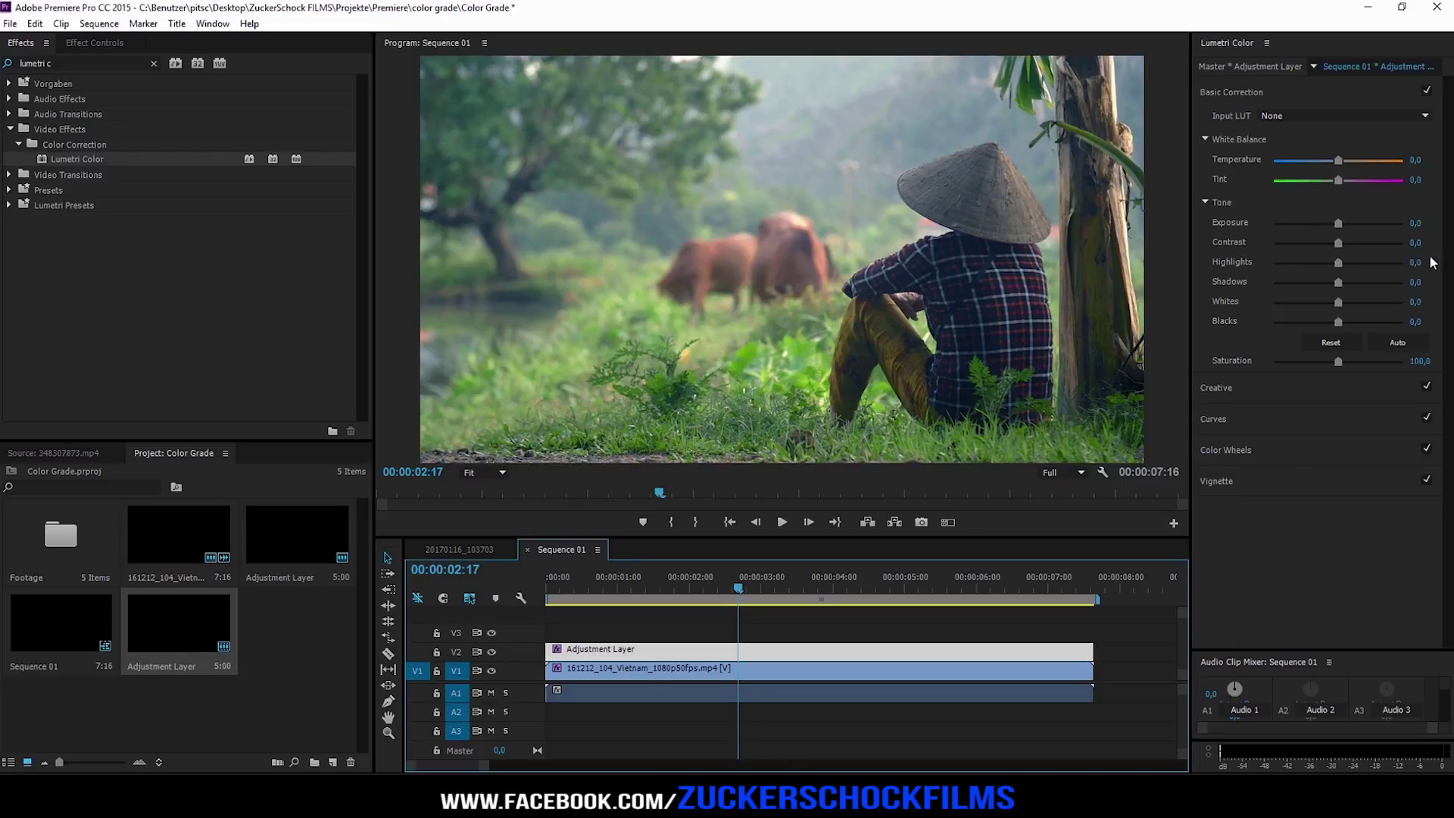
left_click_drag(1334, 240, 1351, 242)
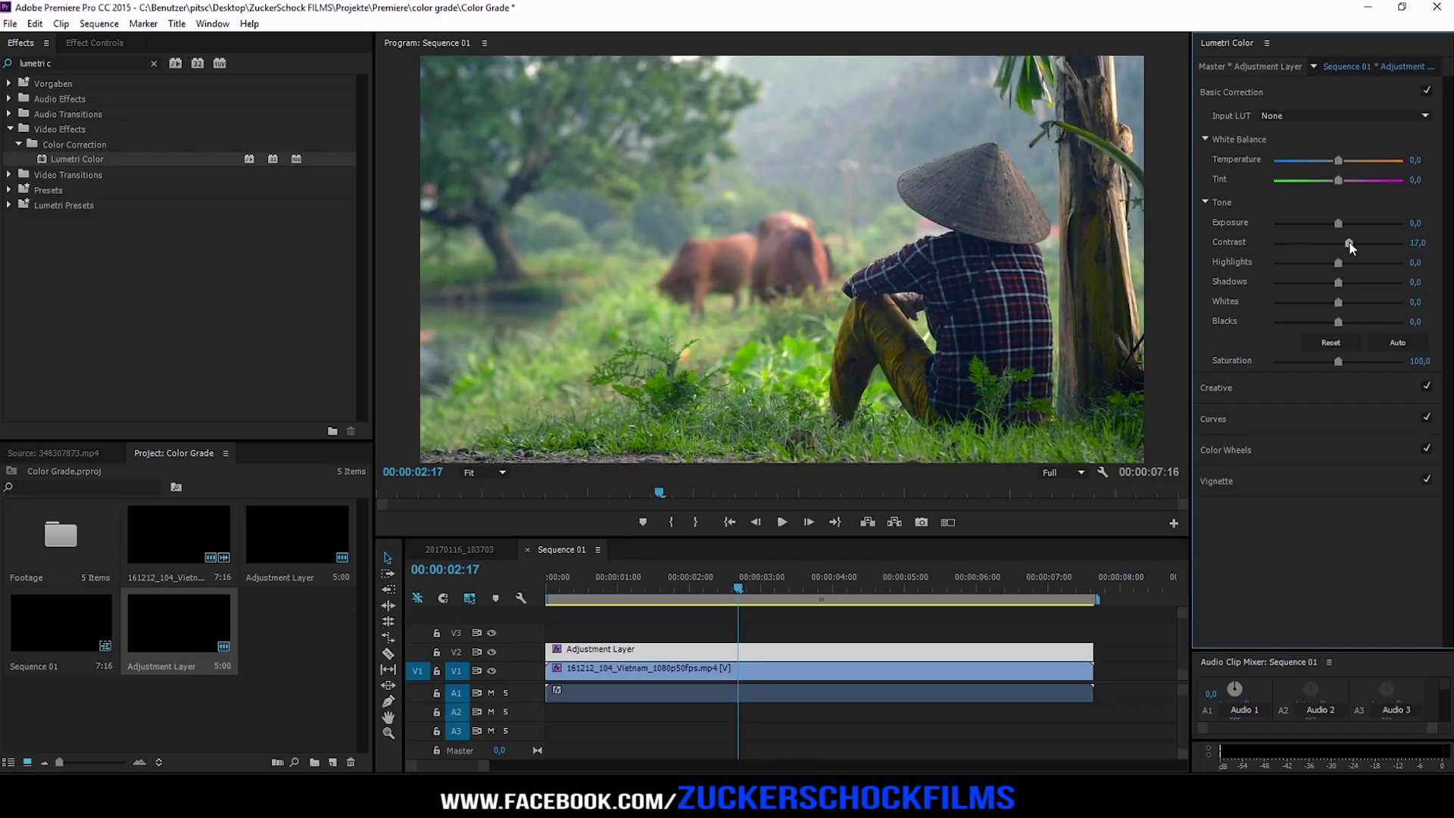
left_click(1431, 242)
type("16")
key("Return")
left_click(1417, 282)
type("13")
key("Return")
left_click(1418, 301)
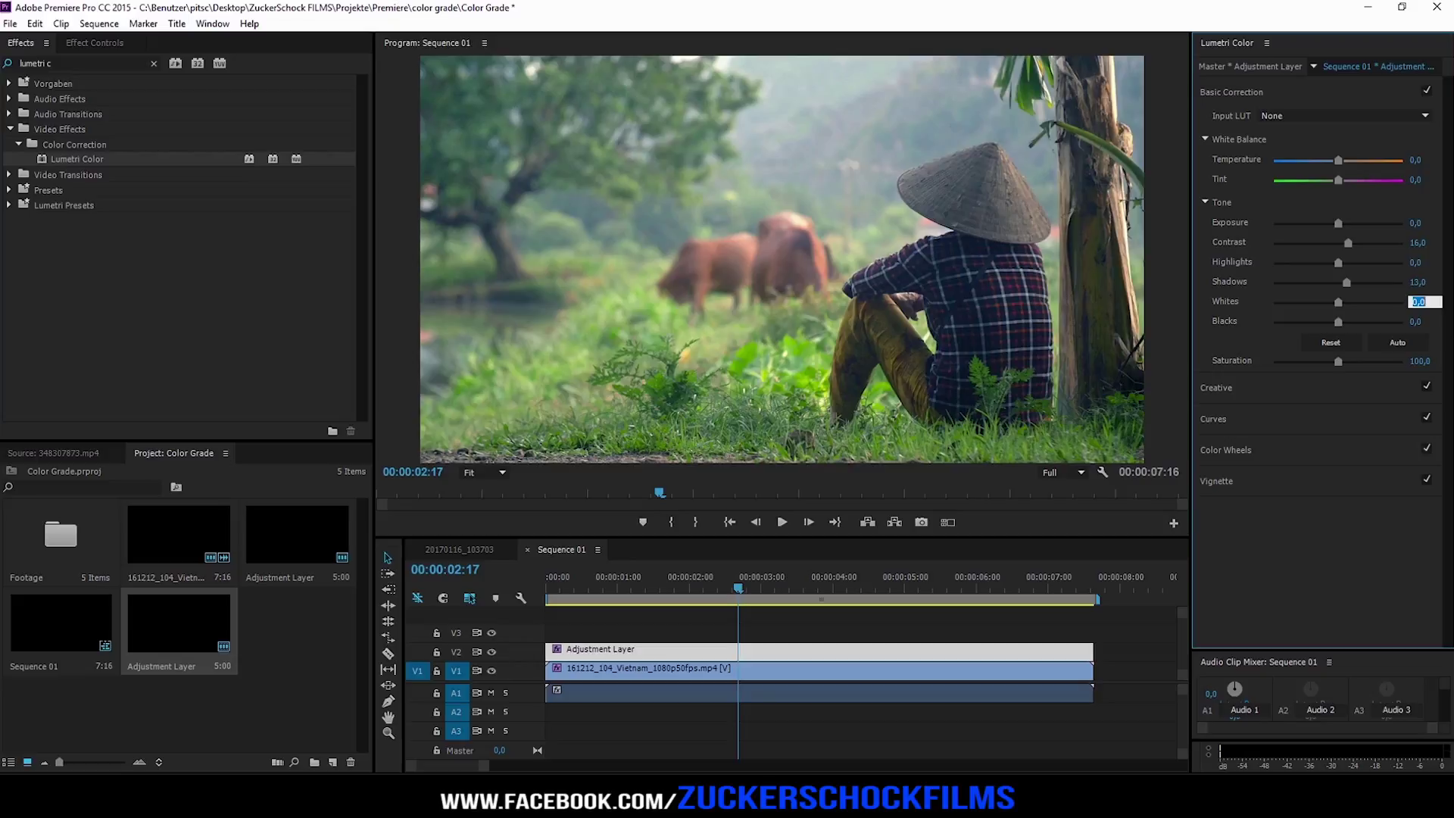
type("5")
key("Return")
In the Creative section, set Faded Film to 22 and Saturation to 120
left_click(1231, 91)
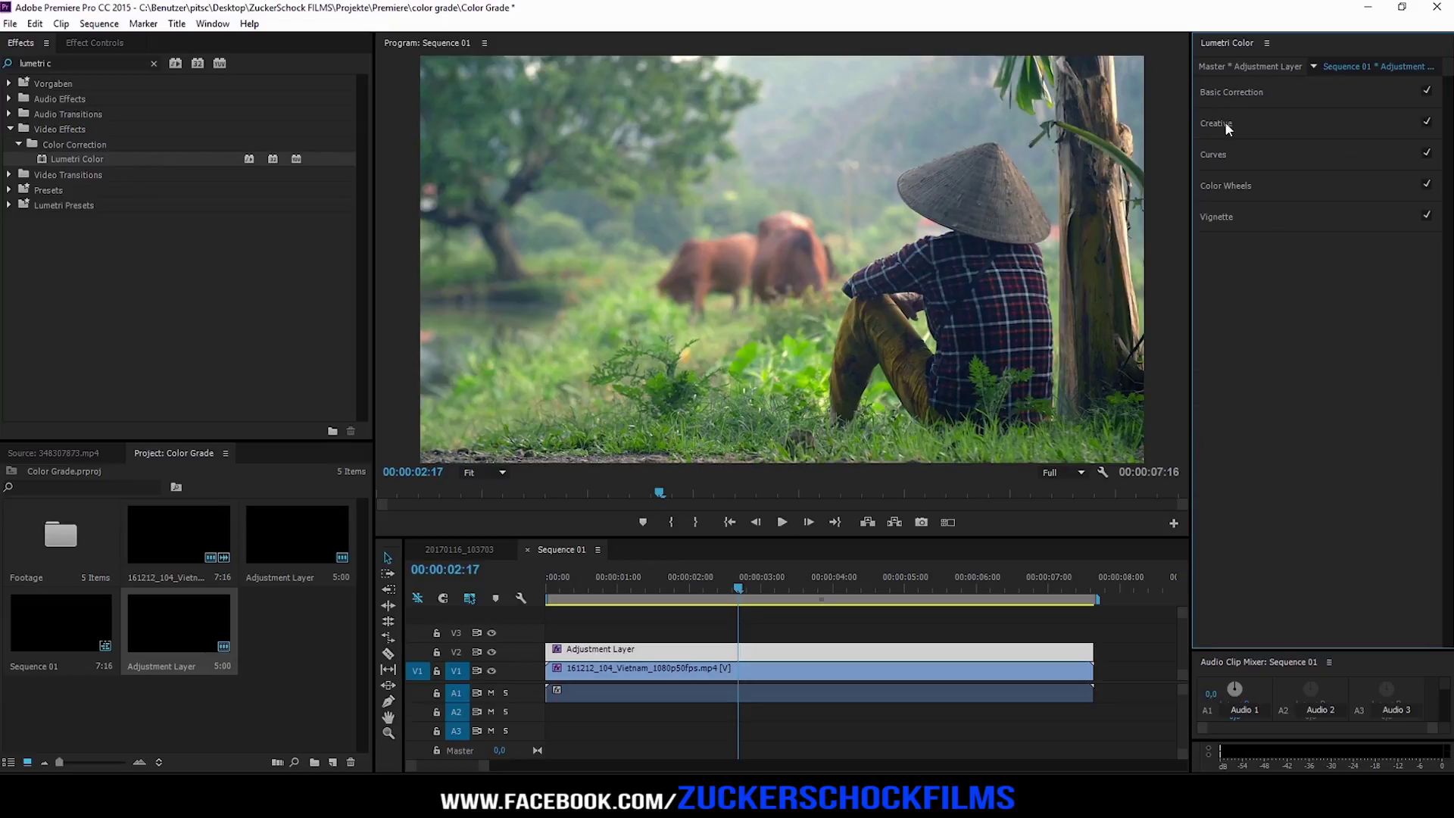
left_click(1220, 123)
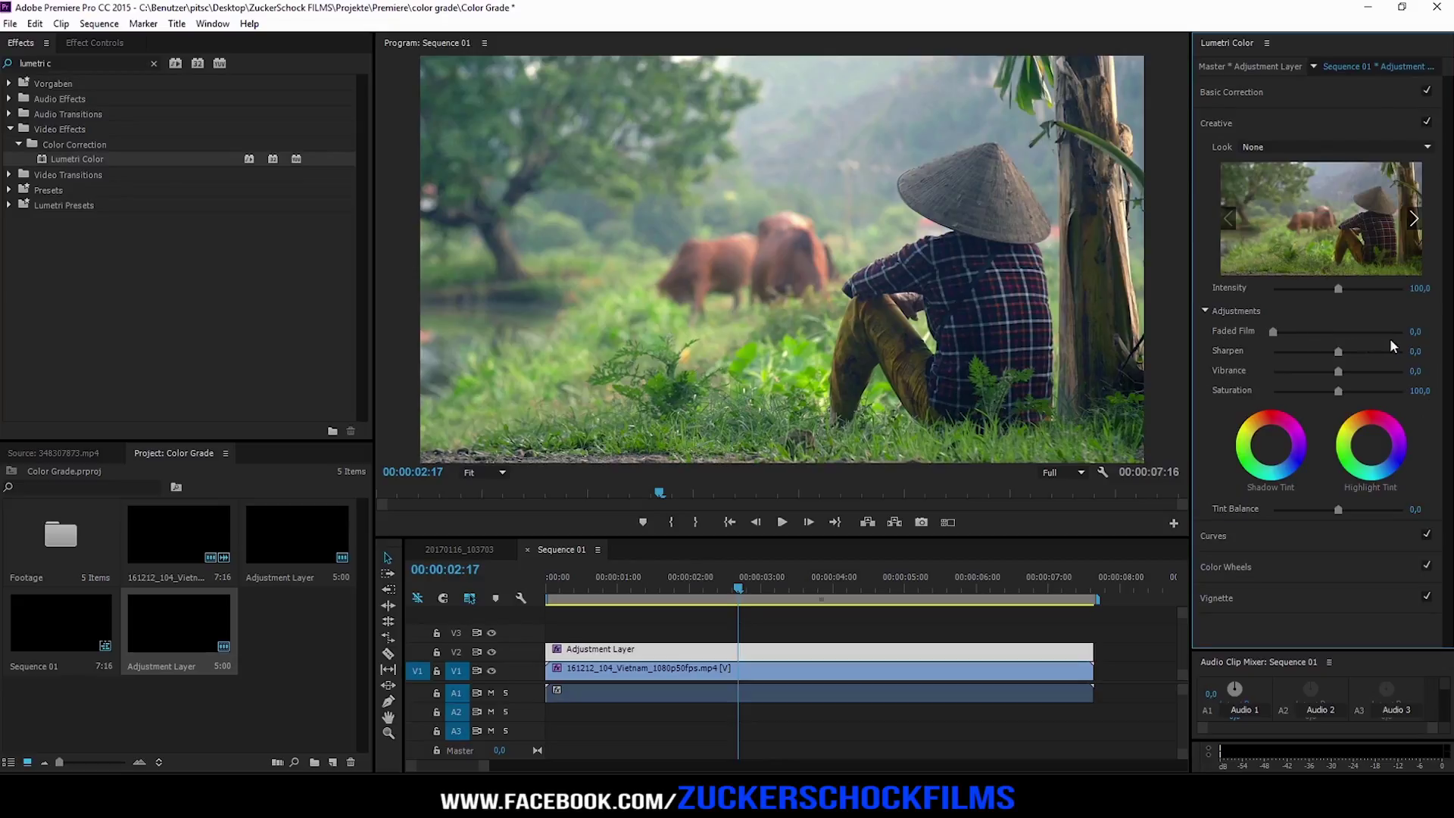
left_click_drag(1275, 333, 1301, 333)
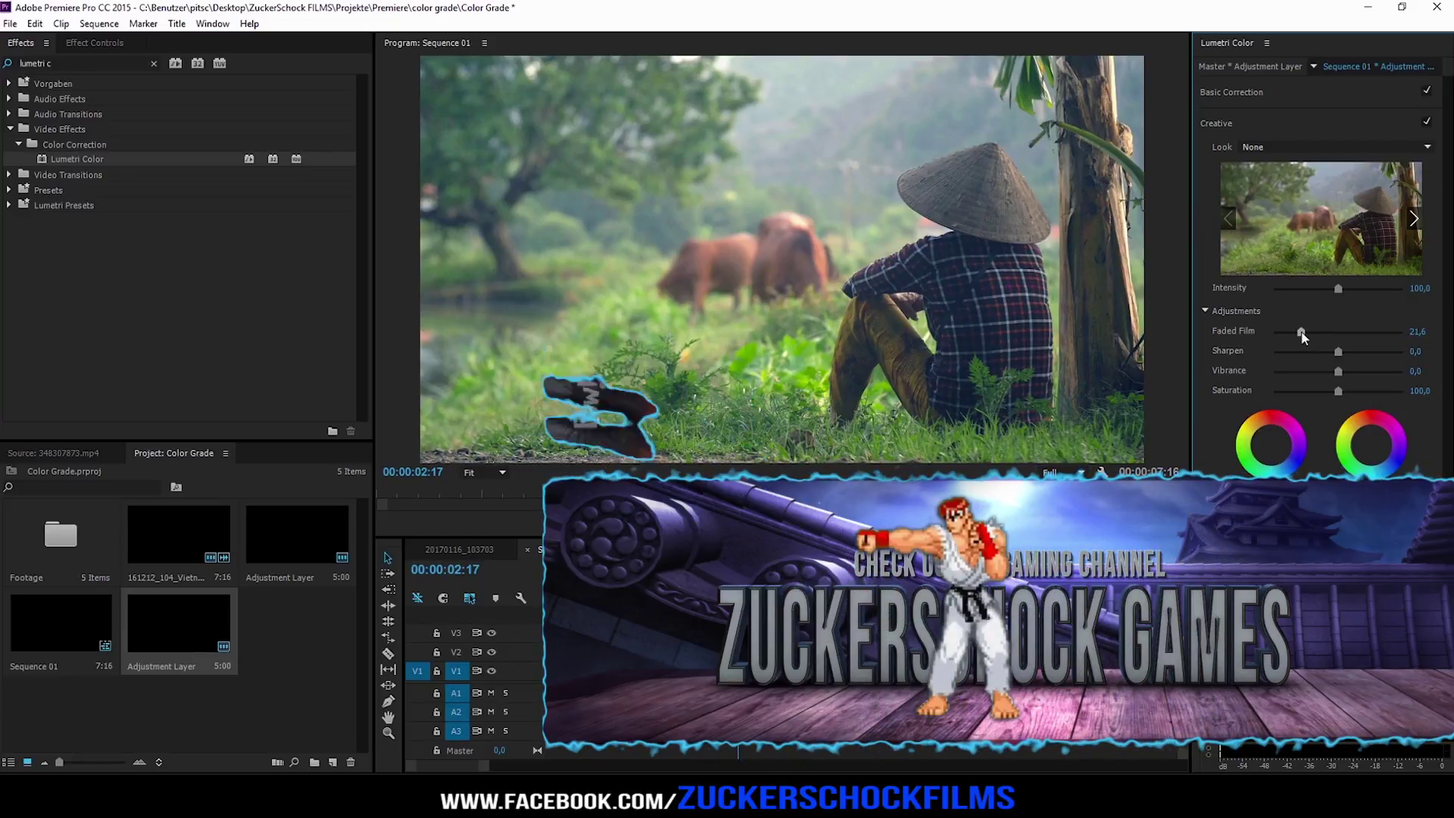
left_click(1415, 331)
type("22")
key("Return")
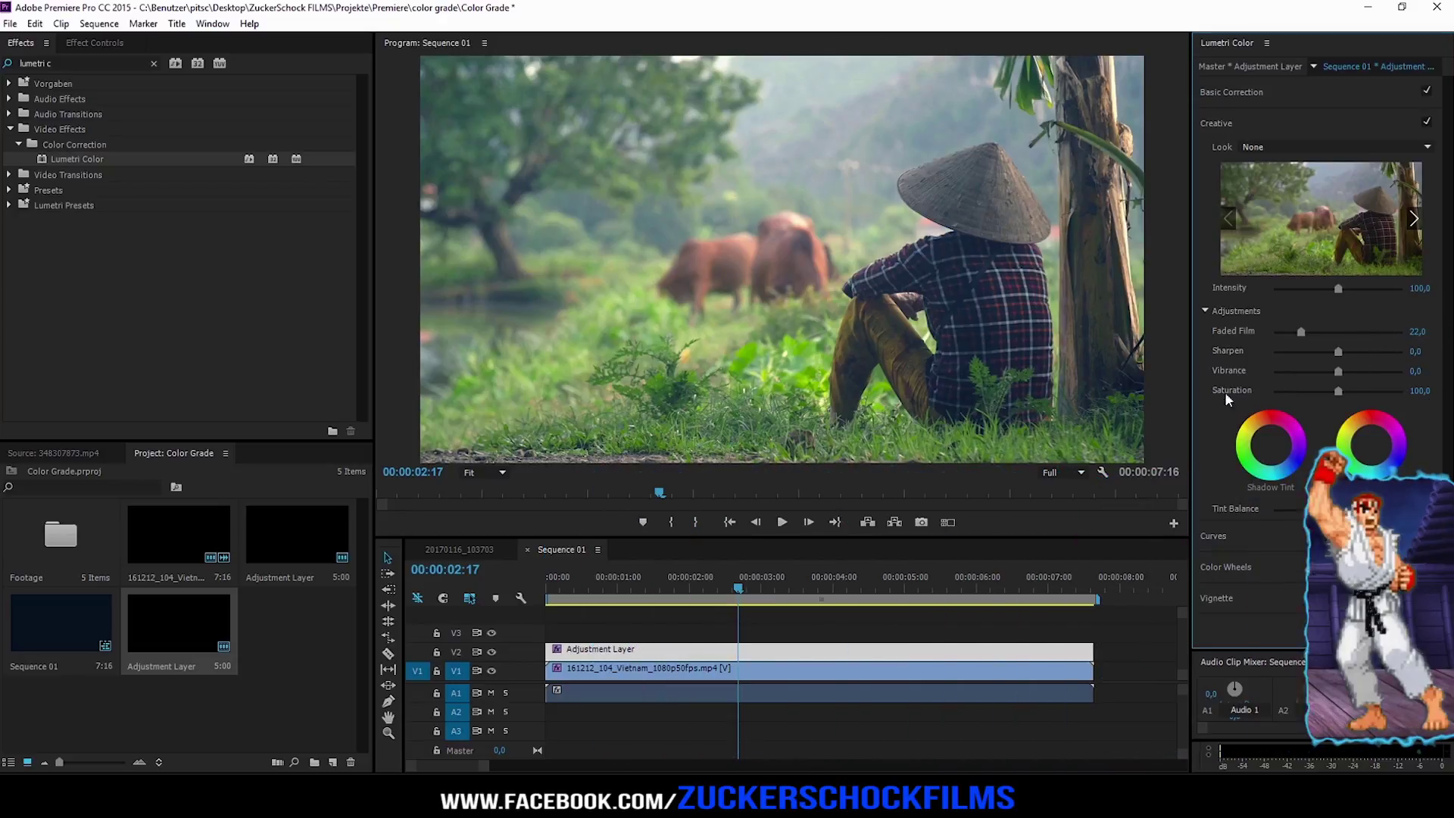
left_click(1420, 390)
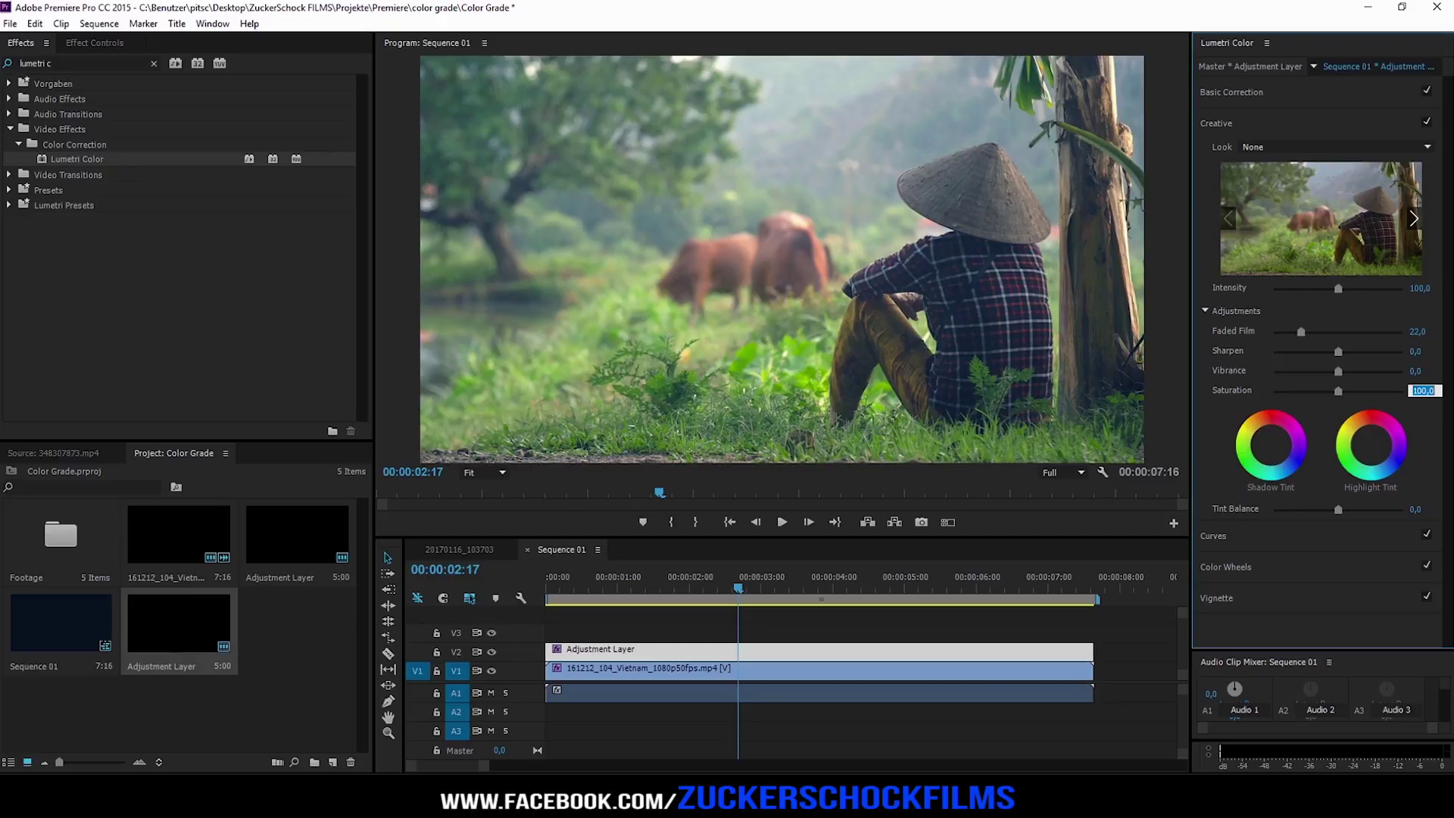
type("120")
key("Return")
In the Vignette section, set Amount -0.3, Midpoint 60, Roundness 20 and Feather 60
left_click(1225, 124)
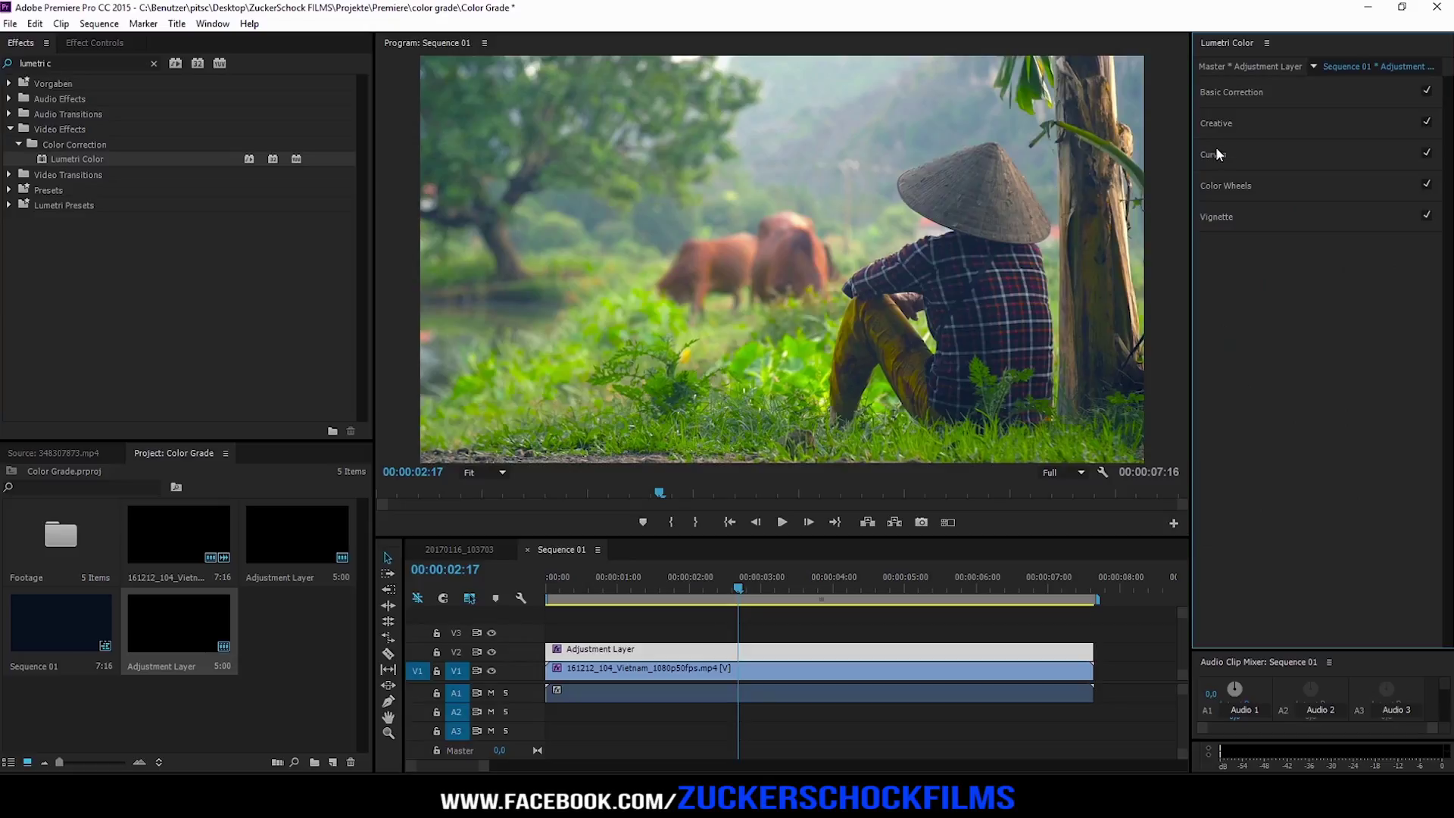
left_click(1226, 219)
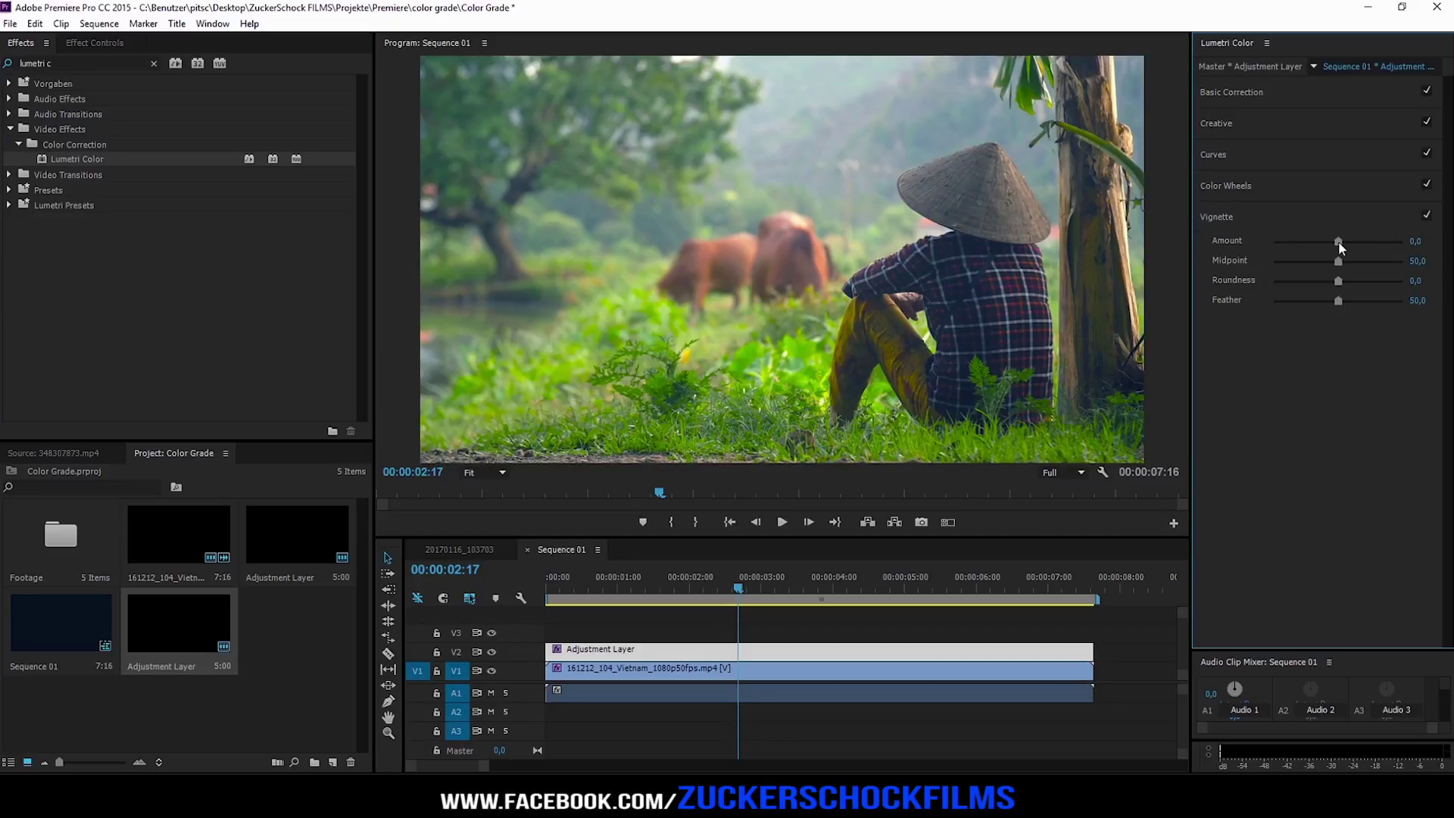
left_click_drag(1338, 241, 1333, 242)
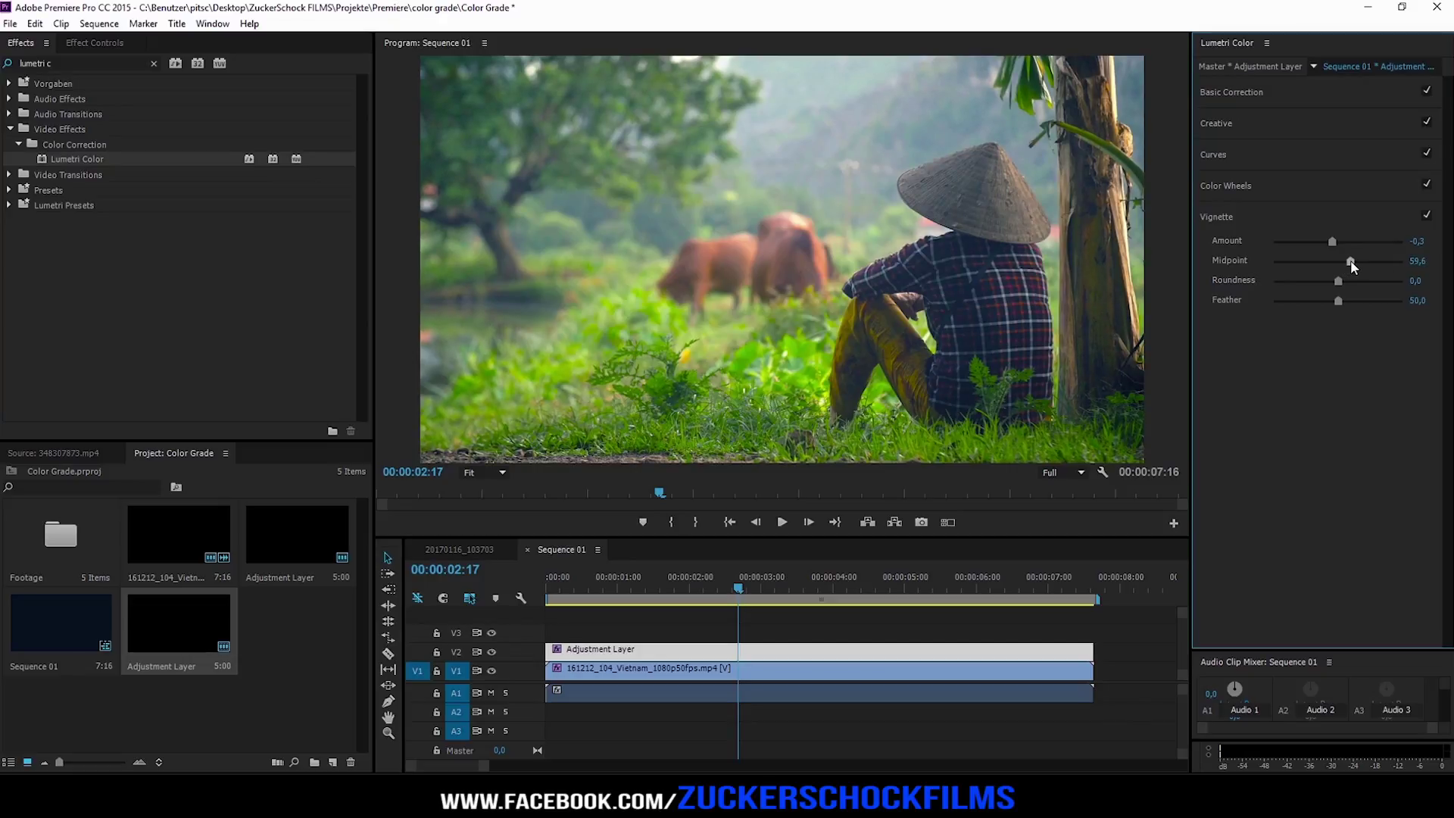
left_click(1417, 261)
type("60,")
key("Return")
left_click(1415, 280)
type("20")
key("Return")
left_click(1419, 301)
type("60")
key("Return")
Compare the grade with the vignette off and on, then collapse the Vignette section
left_click(1427, 216)
left_click(1427, 216)
left_click(1427, 216)
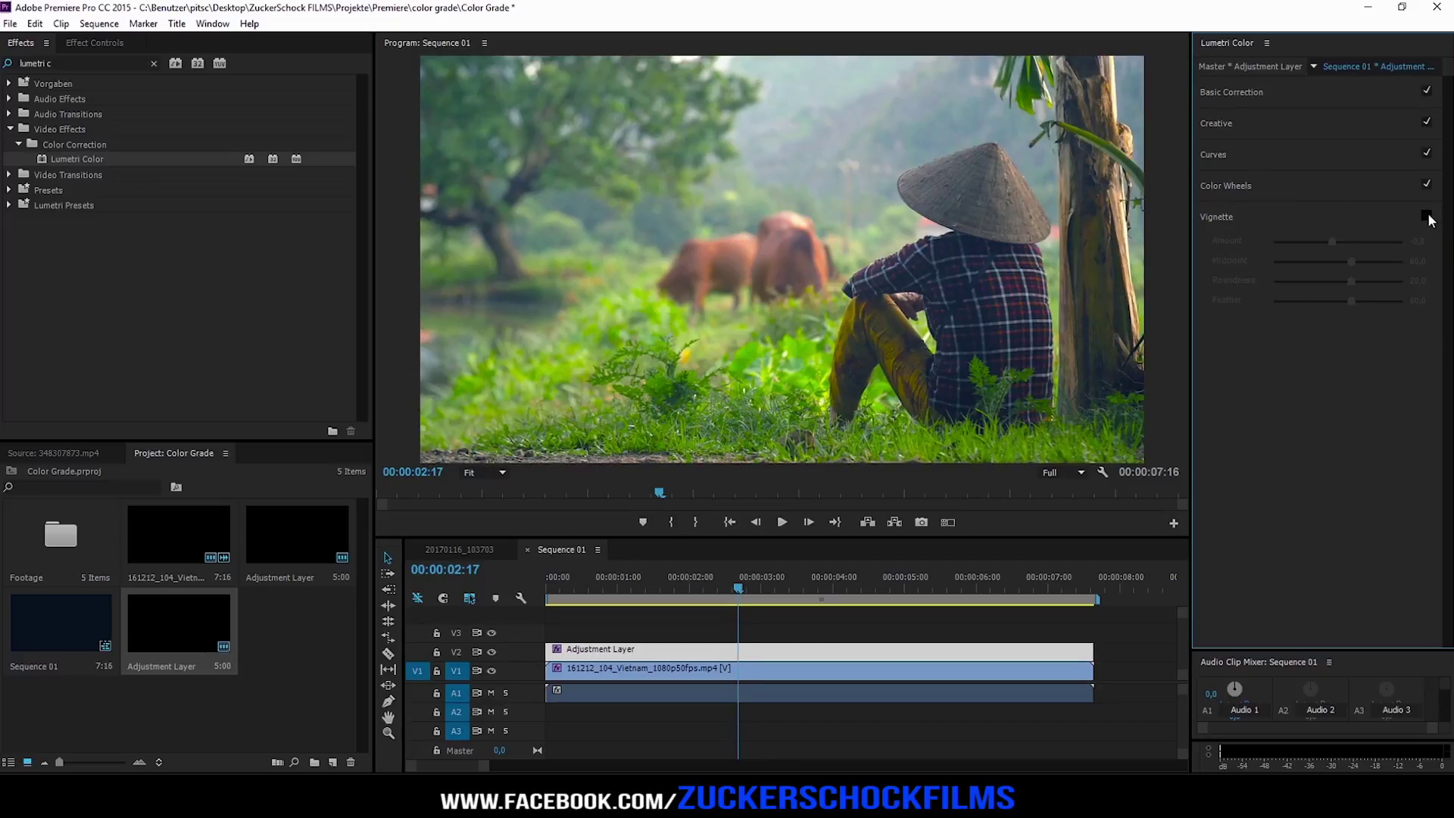
left_click(1426, 216)
left_click(1252, 212)
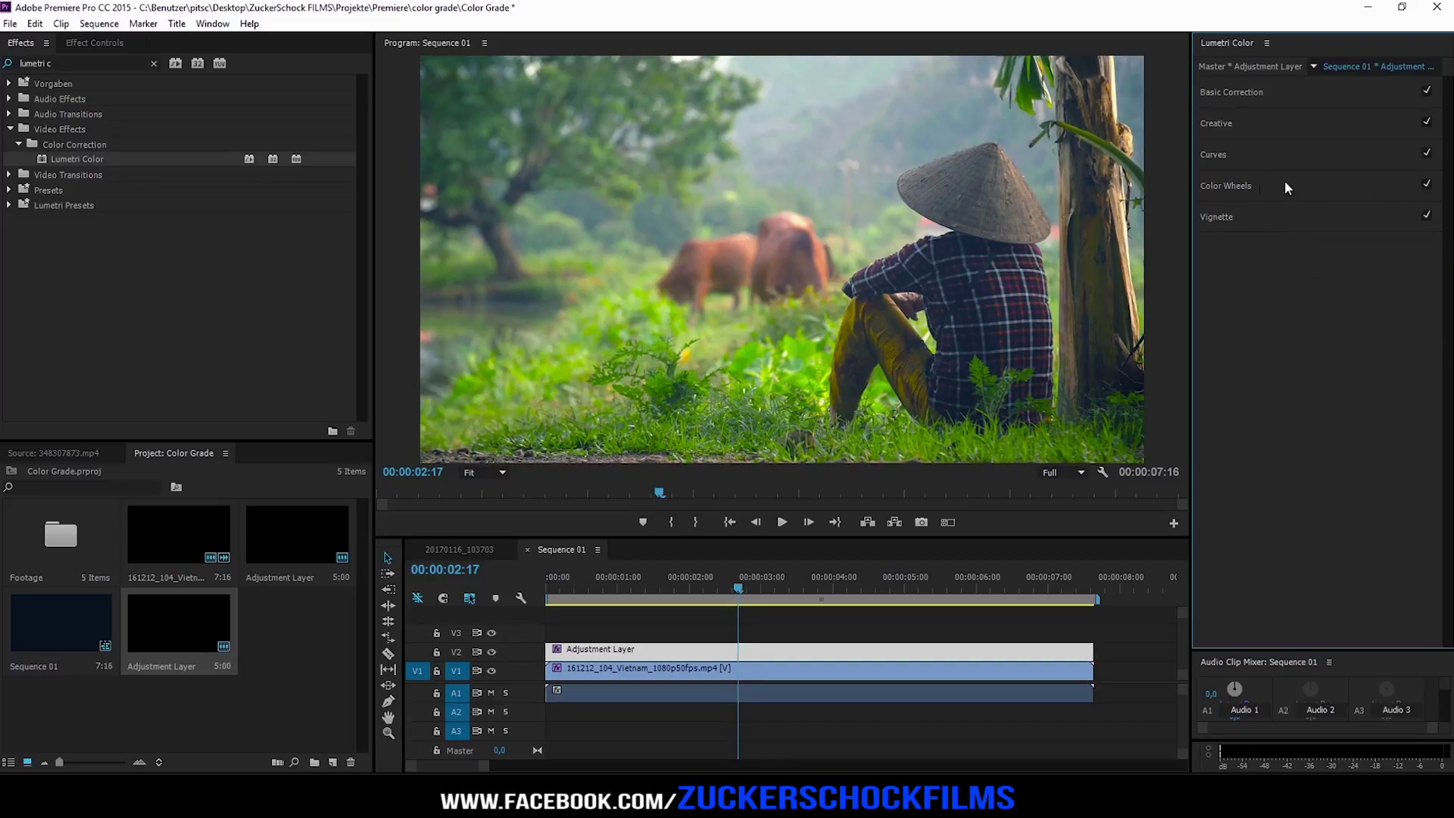
Switch Color Wheels, Creative and Basic Correction off and back on for before/after checks
left_click(1427, 186)
left_click(1426, 186)
left_click(1427, 185)
left_click(1426, 186)
left_click(1428, 123)
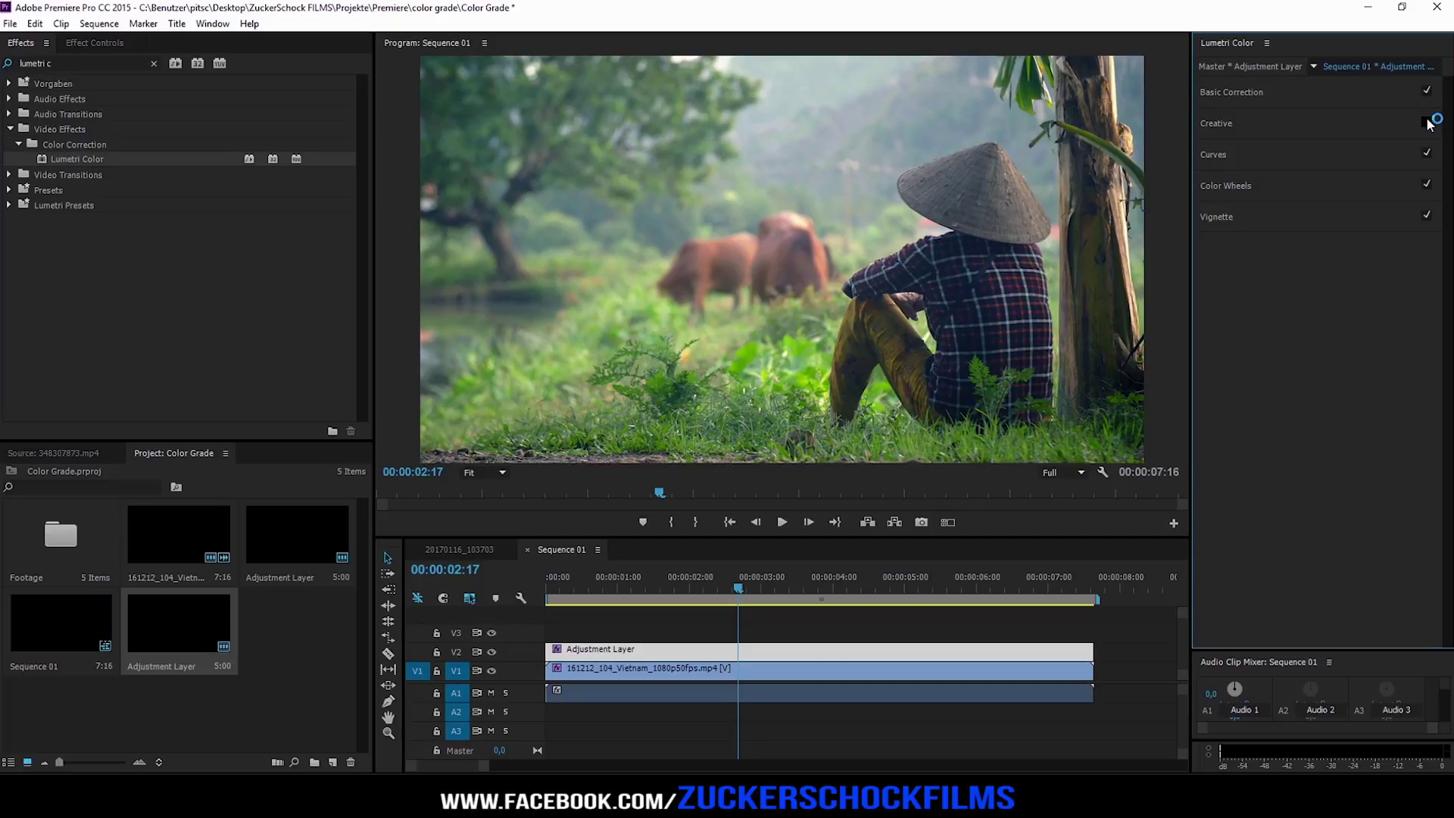
left_click(1428, 123)
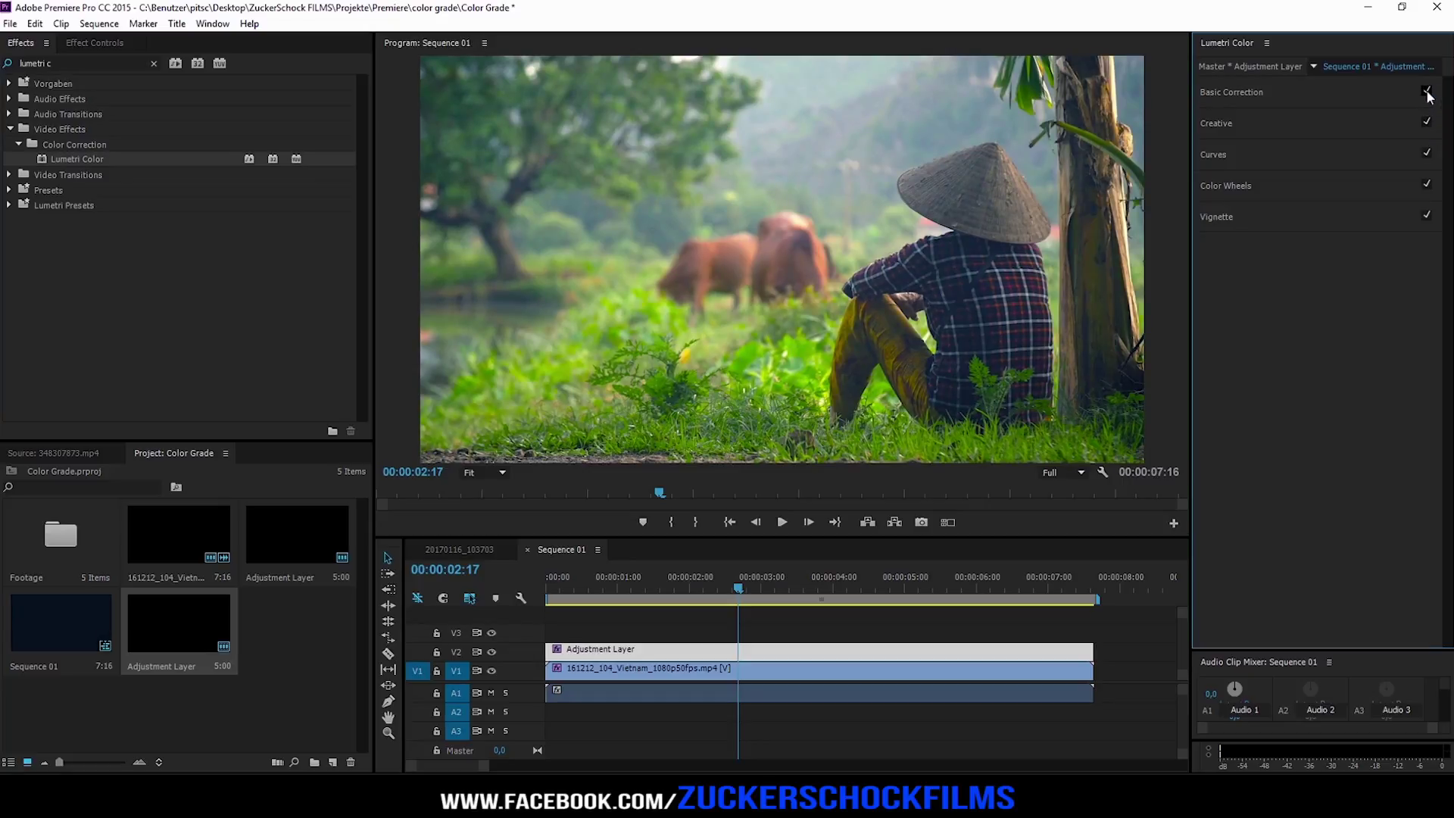
left_click(1427, 92)
left_click(1428, 92)
Play the graded clip from the start of the sequence, then stop playback
left_click(730, 521)
left_click(783, 522)
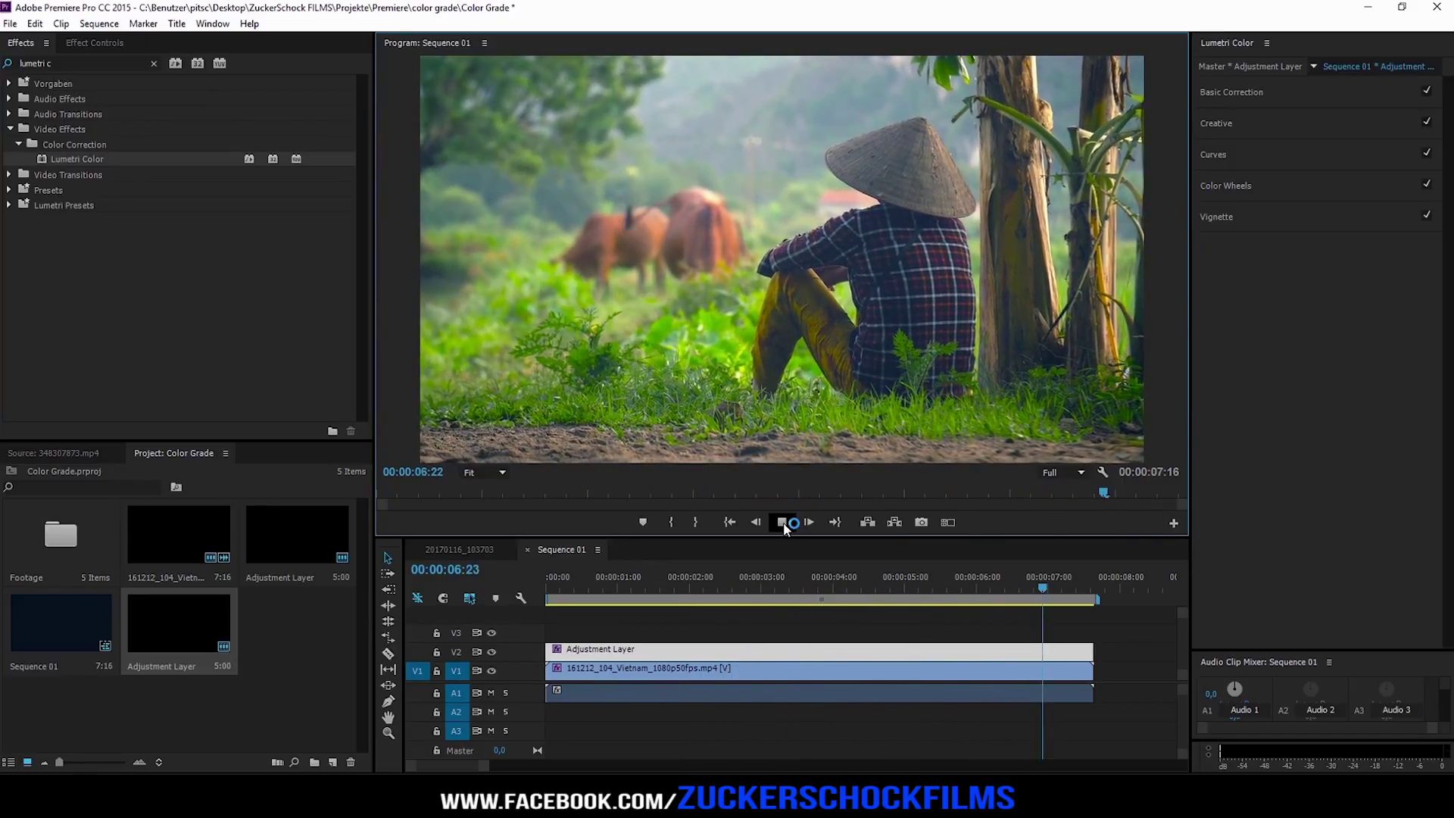
left_click(783, 522)
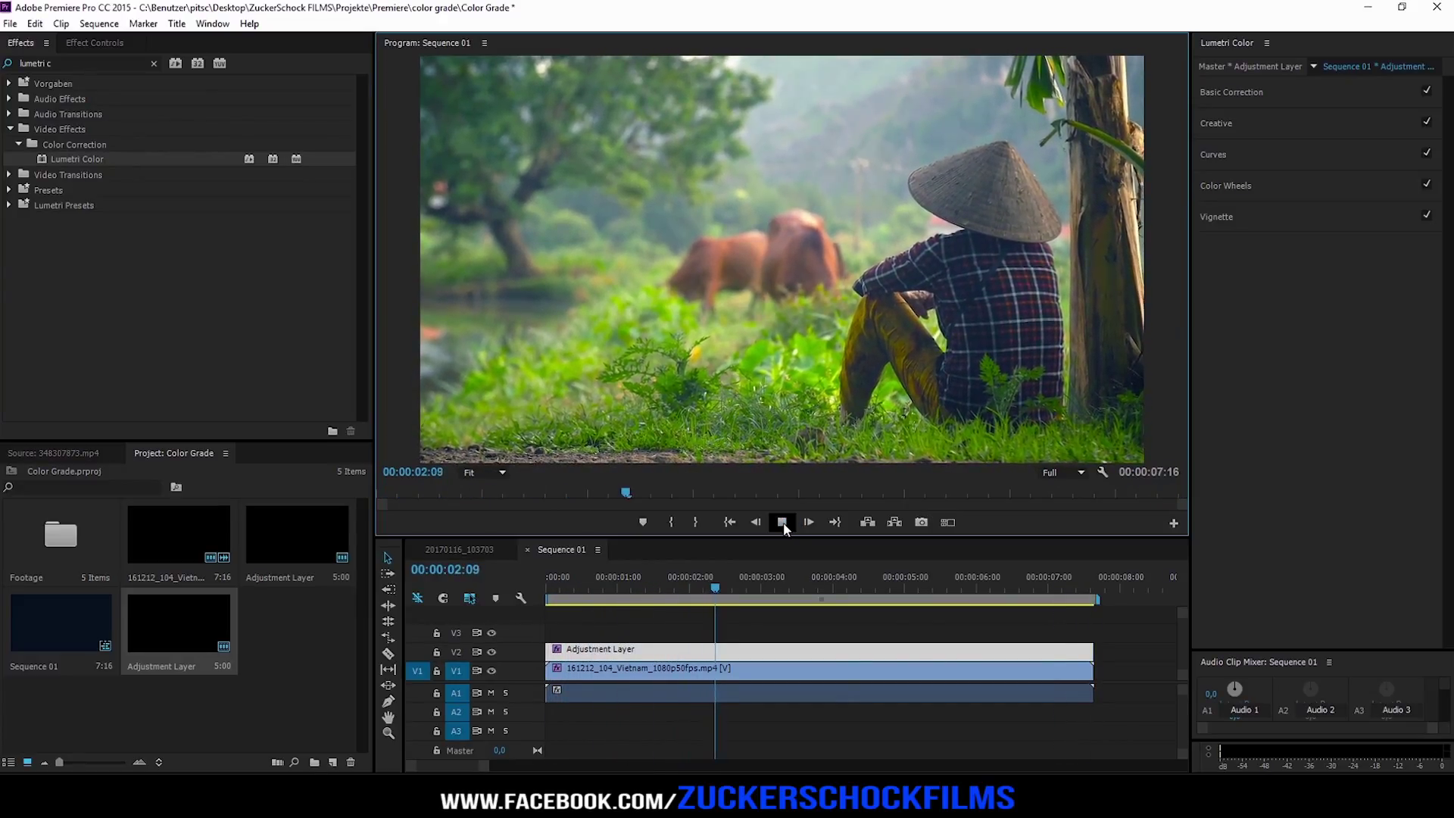
left_click(783, 522)
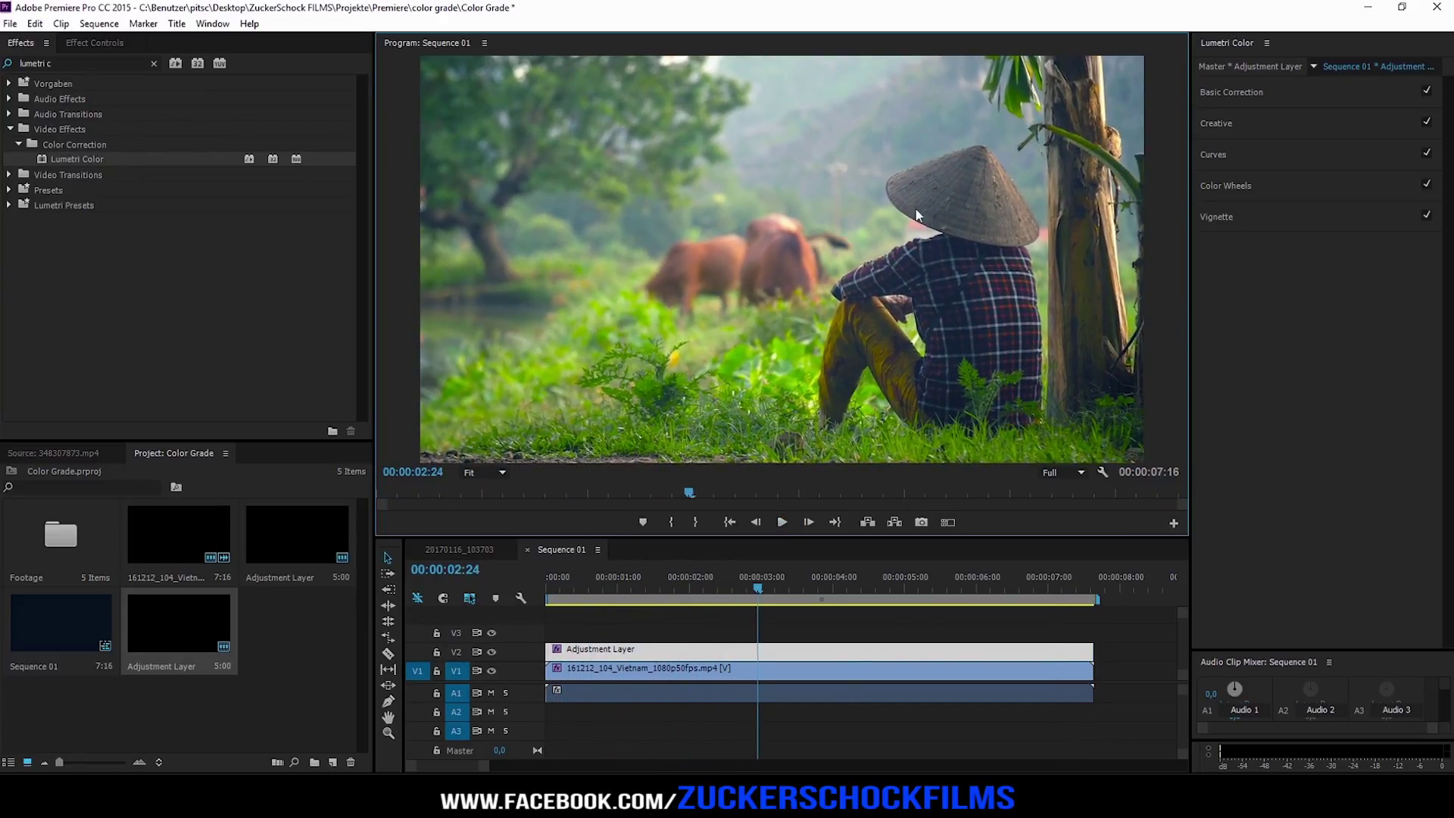
In Effect Controls, expand Lumetri Color and toggle its fx switch off and back on
left_click(94, 43)
left_click(25, 154)
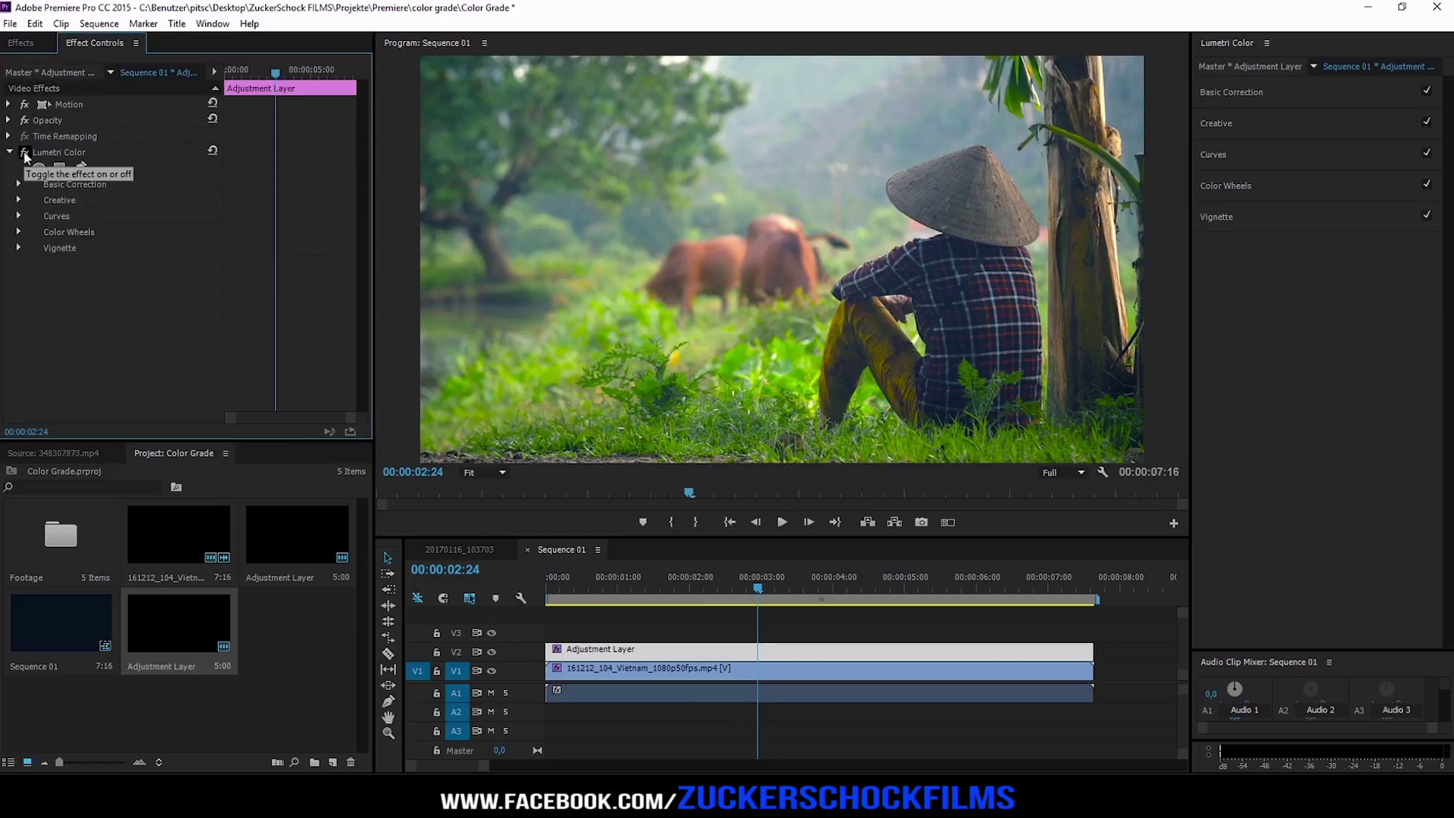
left_click(25, 153)
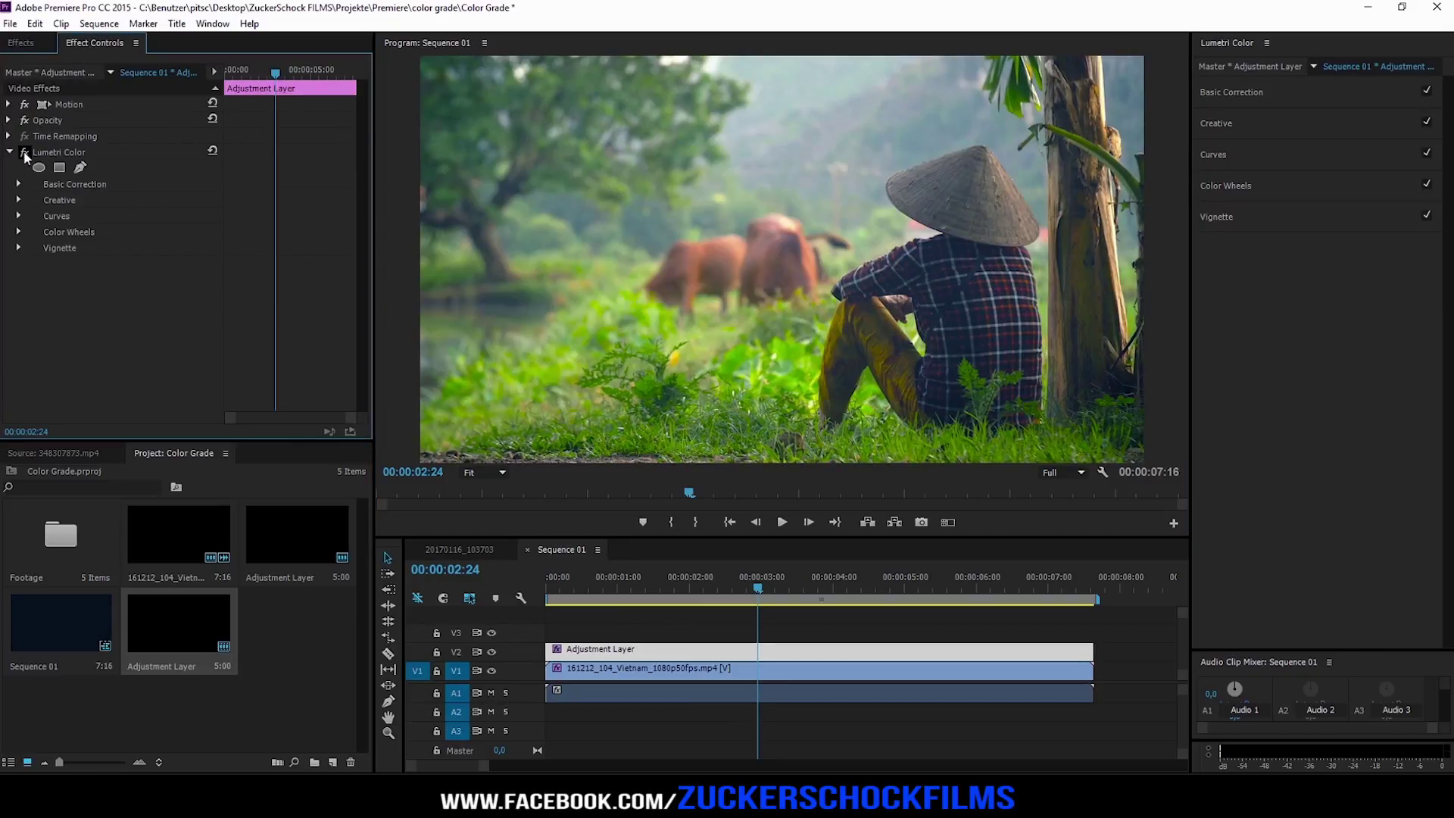
left_click(25, 154)
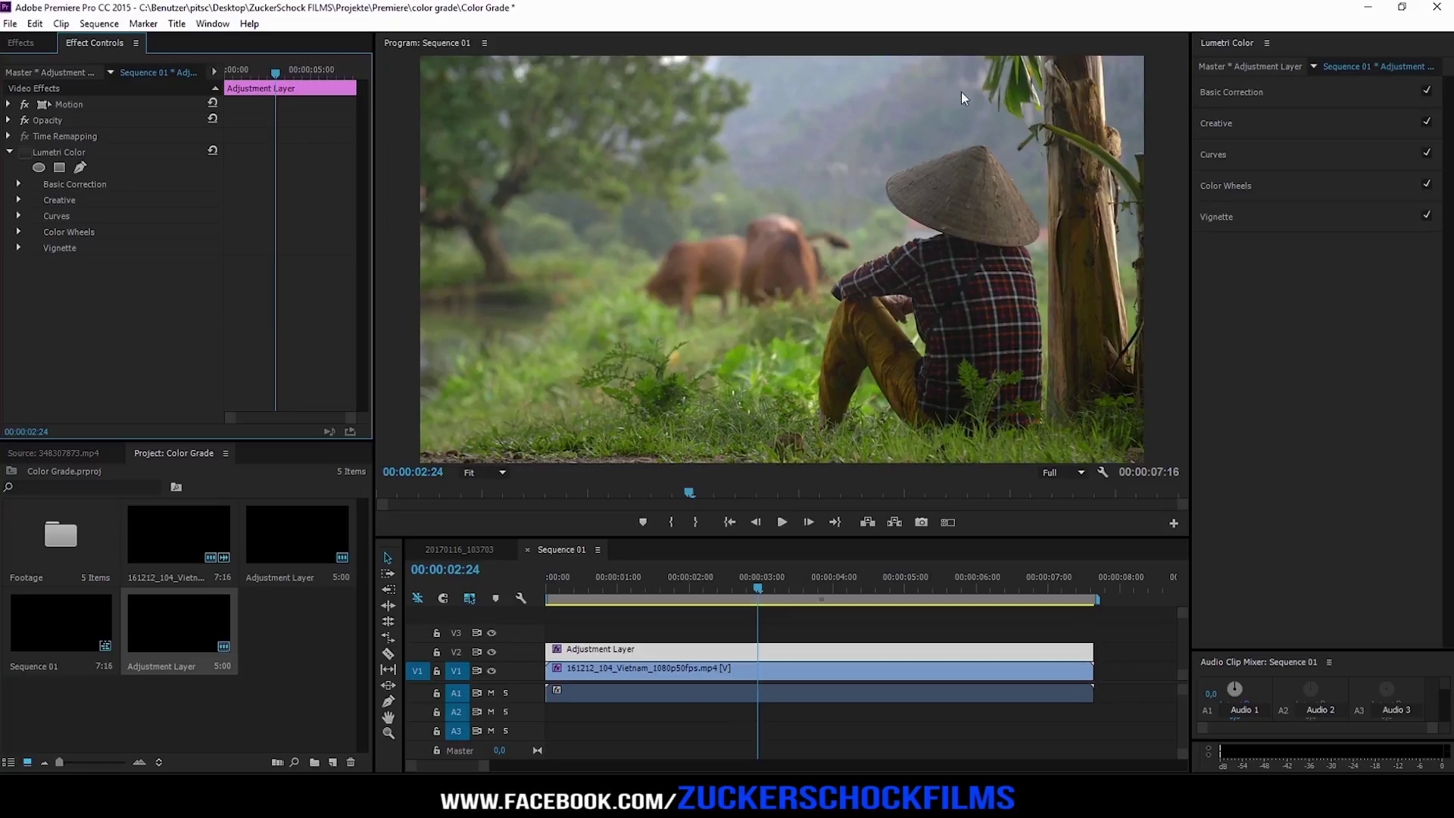
left_click(25, 153)
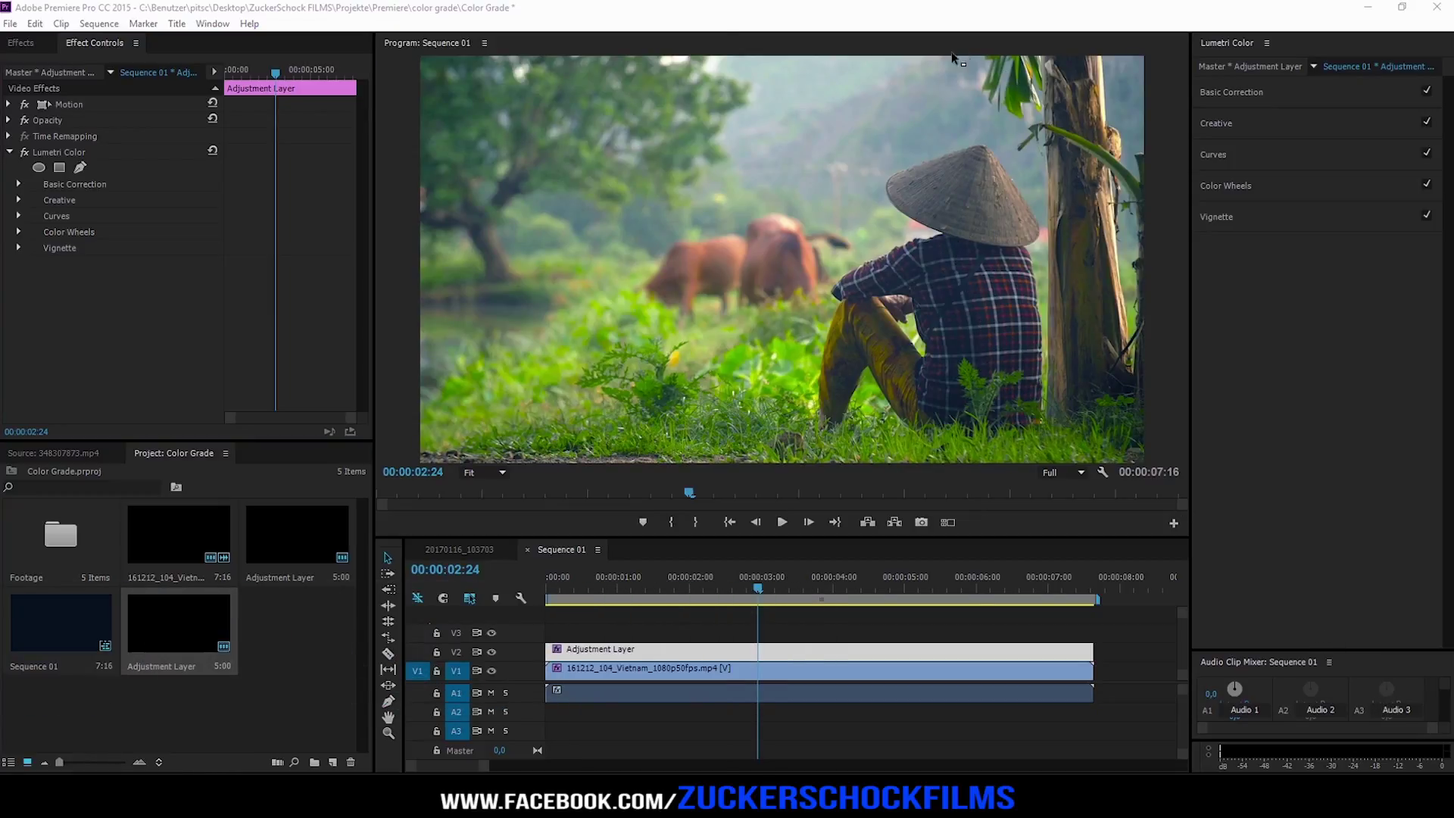
left_click(599, 653)
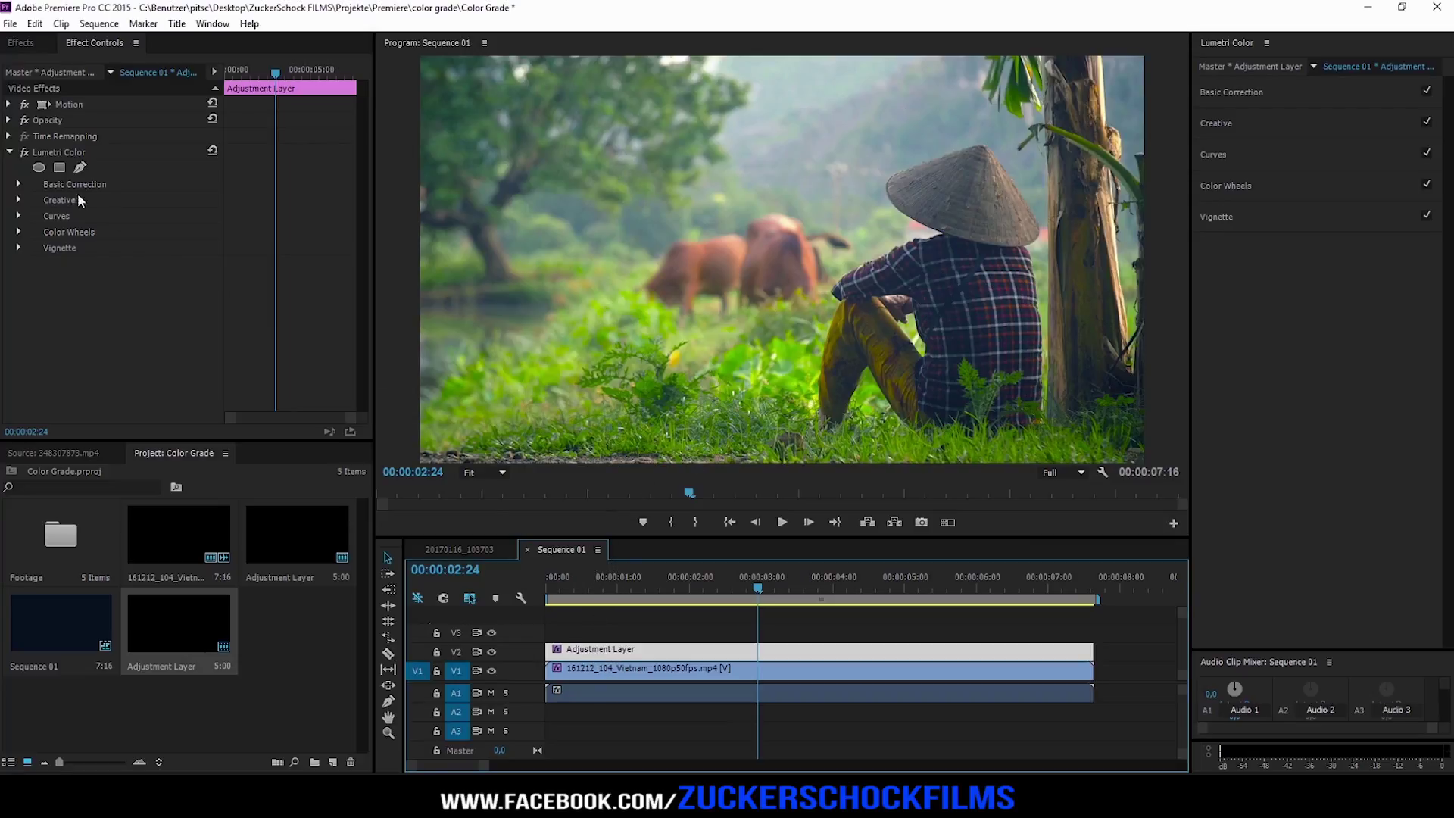
Save the Lumetri Color effect as a preset named 'Tutorial'
right_click(59, 152)
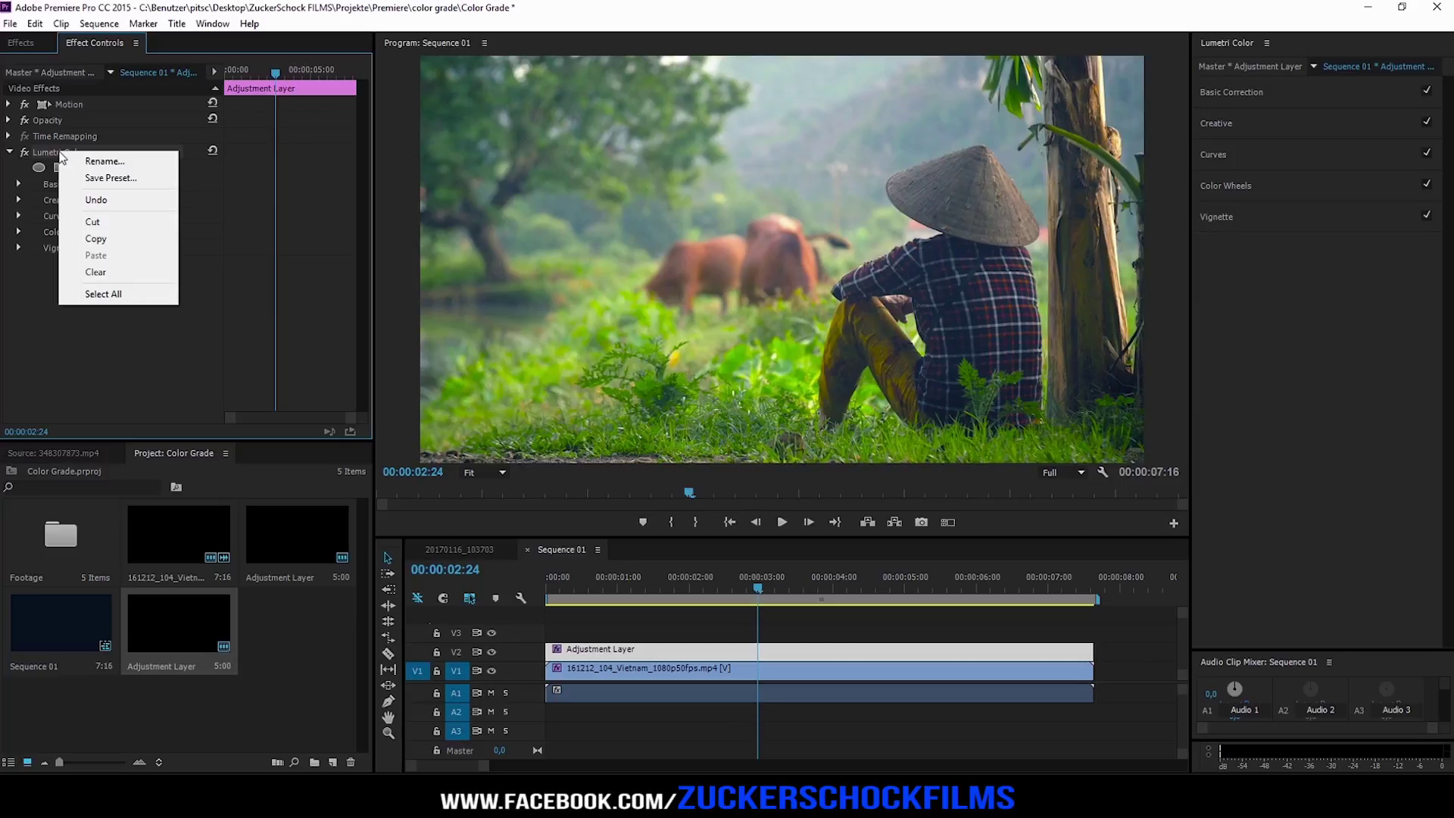
left_click(113, 178)
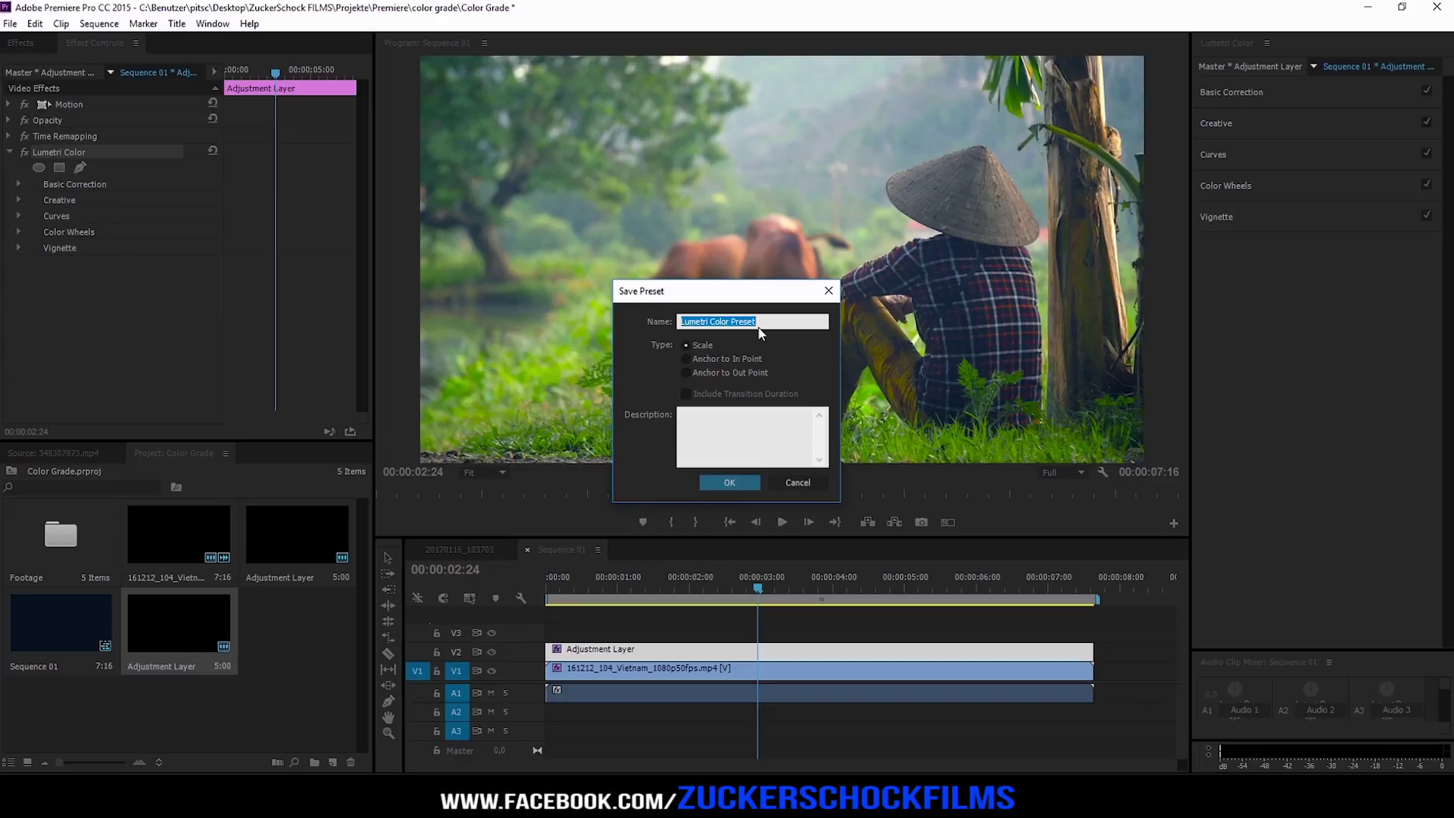
type("Tutorial")
left_click(738, 483)
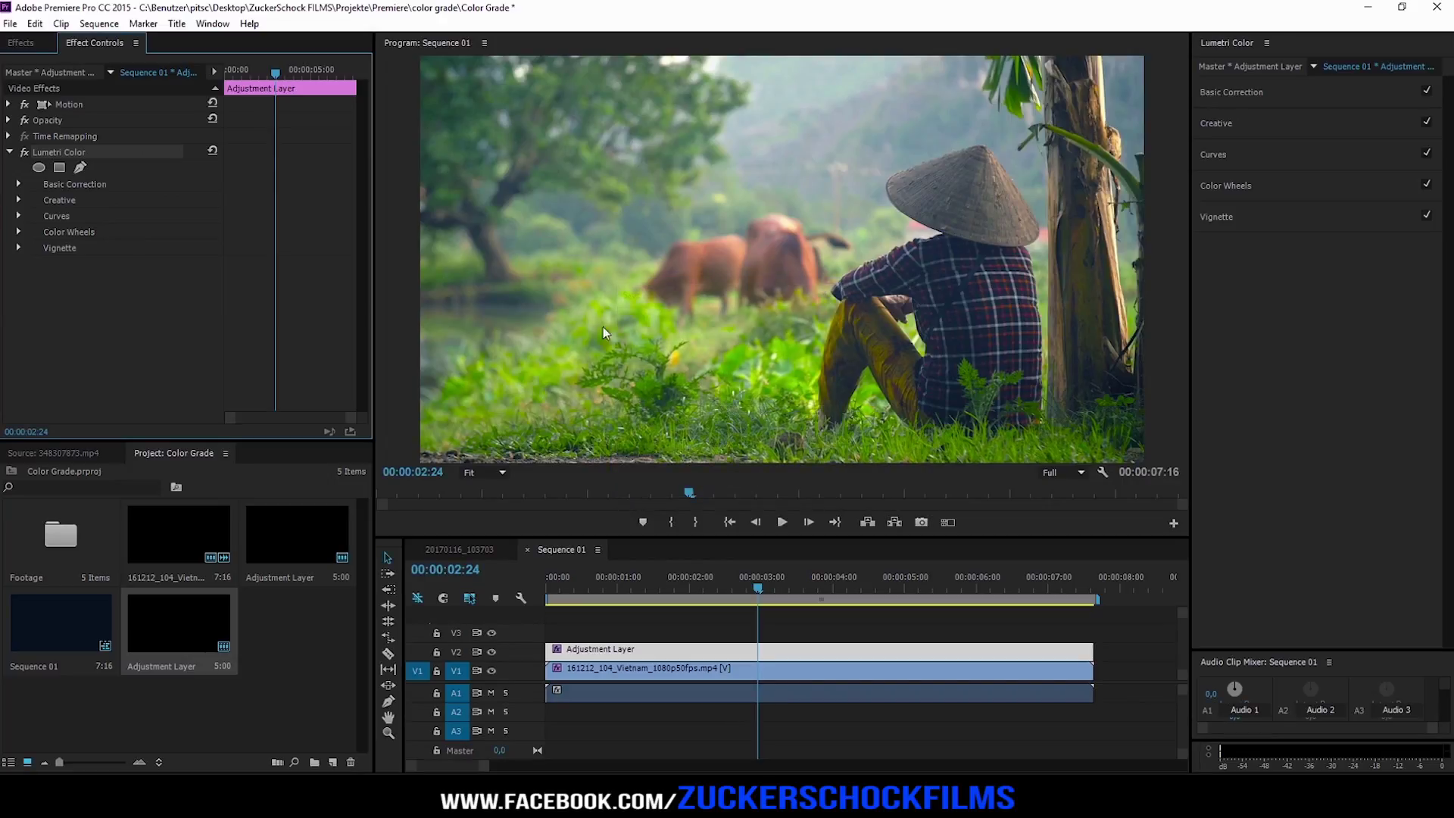
Clear the Lumetri search filter and select the Tutorial preset in the expanded Vorgaben folder
left_click(22, 43)
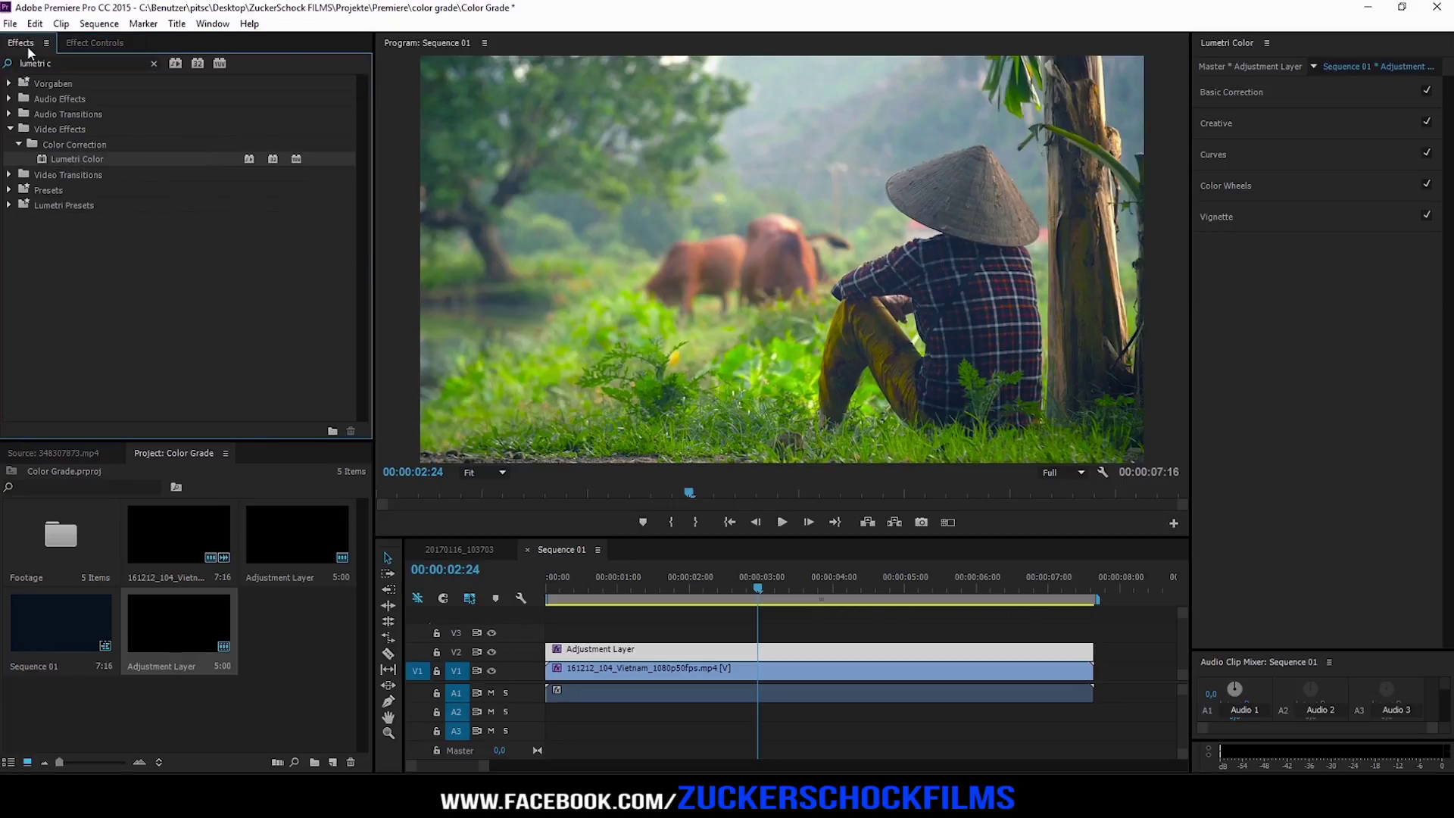
left_click(9, 83)
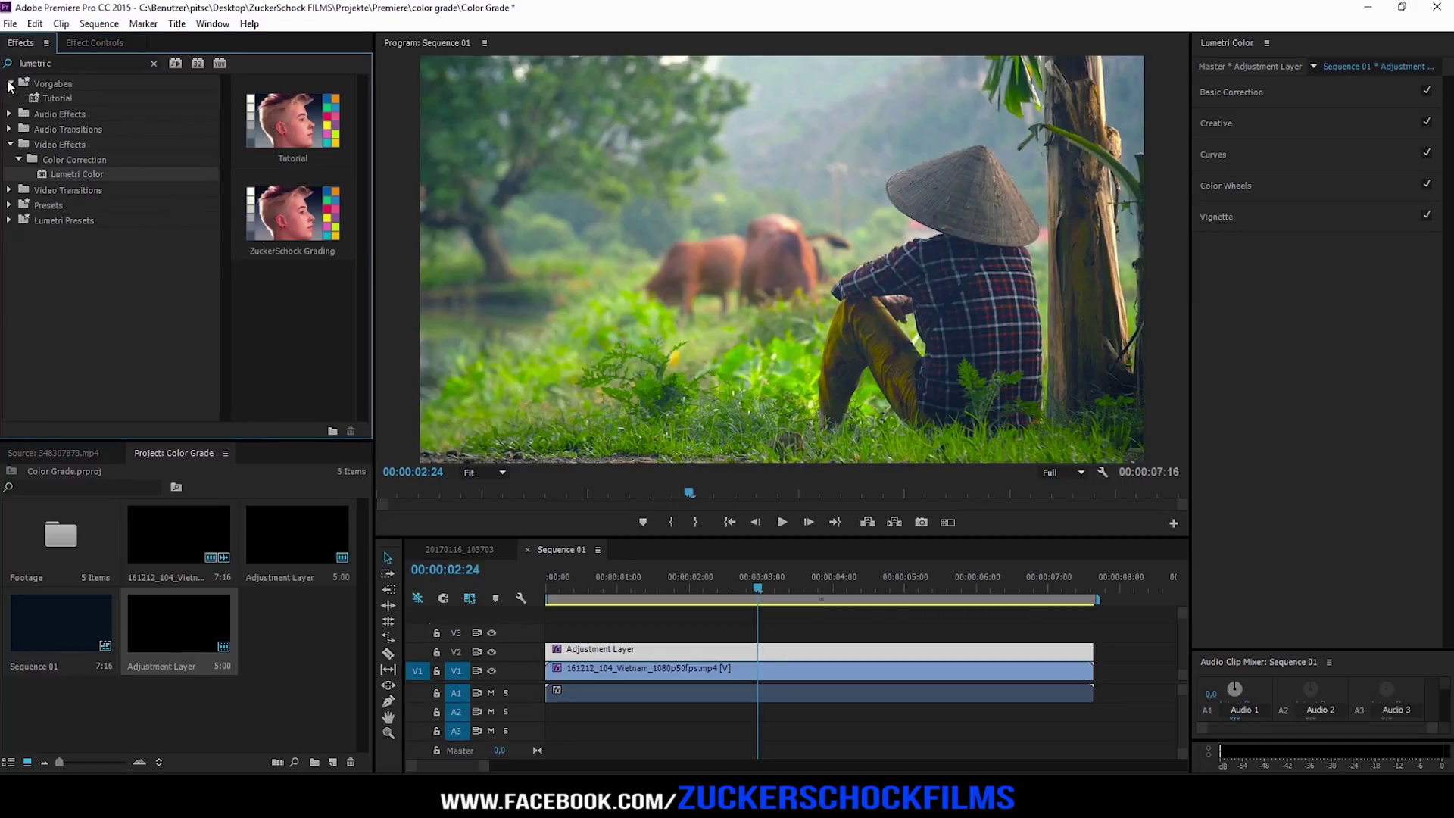
left_click(58, 97)
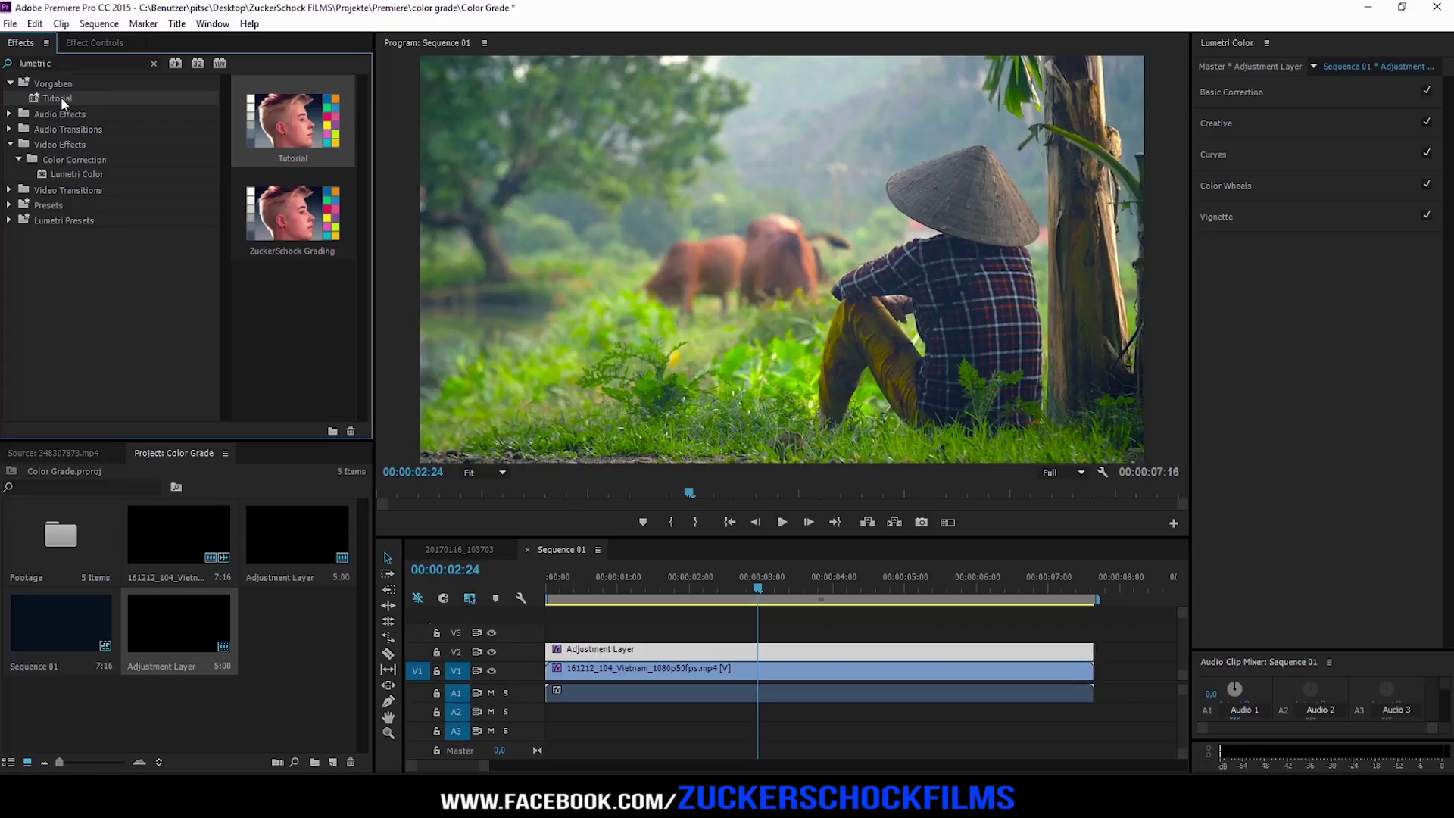
left_click(154, 64)
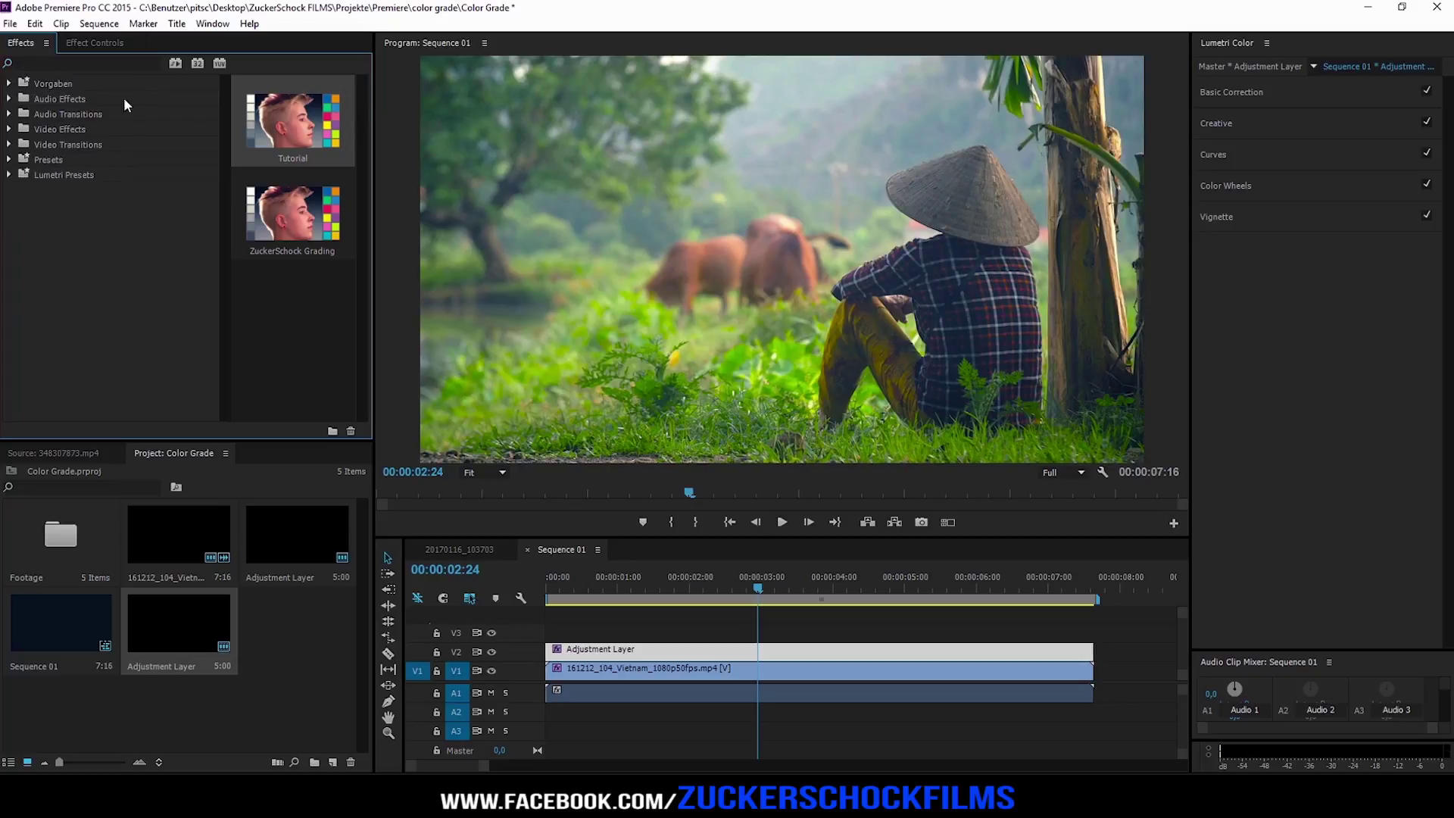
left_click(9, 83)
left_click(48, 97)
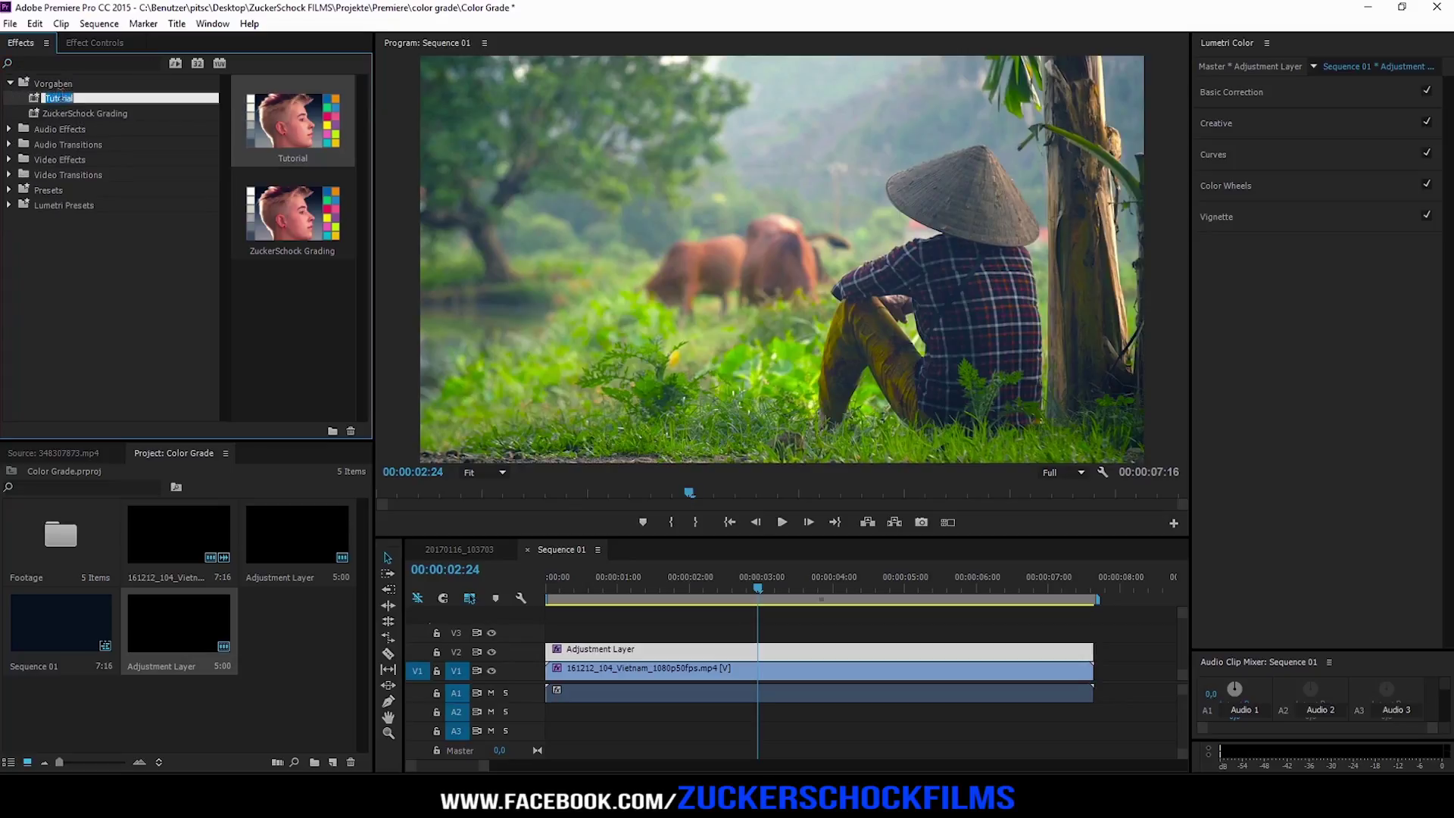